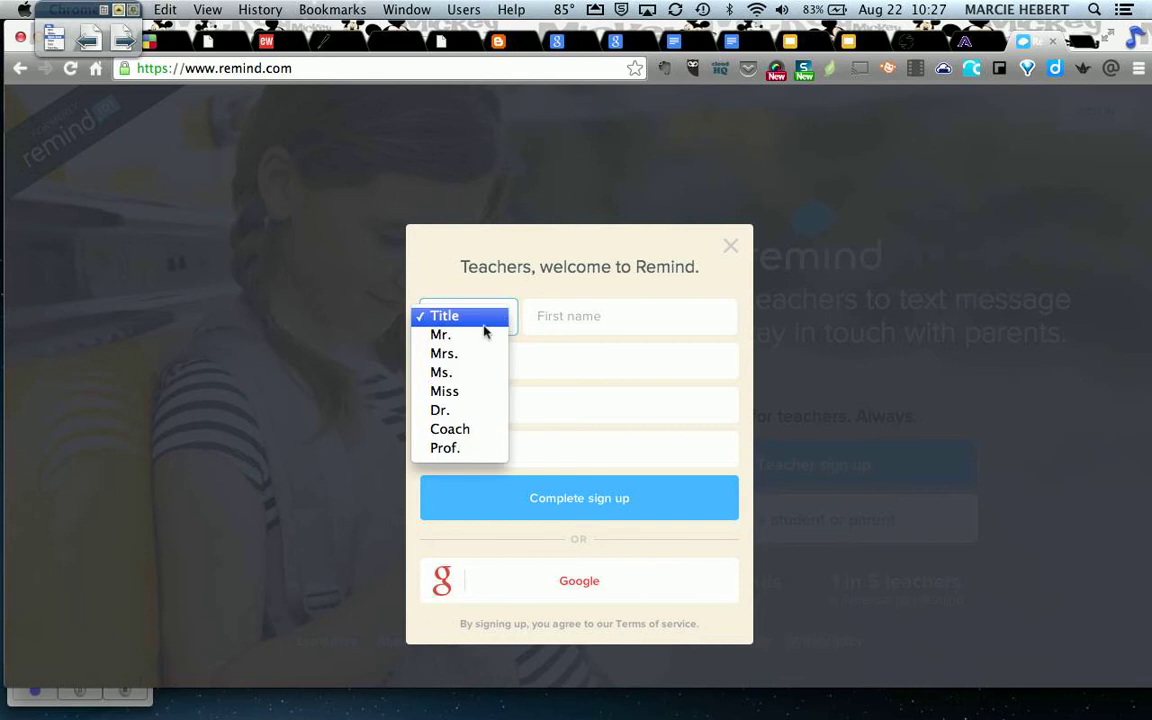
# Choose the Mrs. title and enter the teacher's first and last name.
pyautogui.click(463, 358)
pyautogui.click(563, 316)
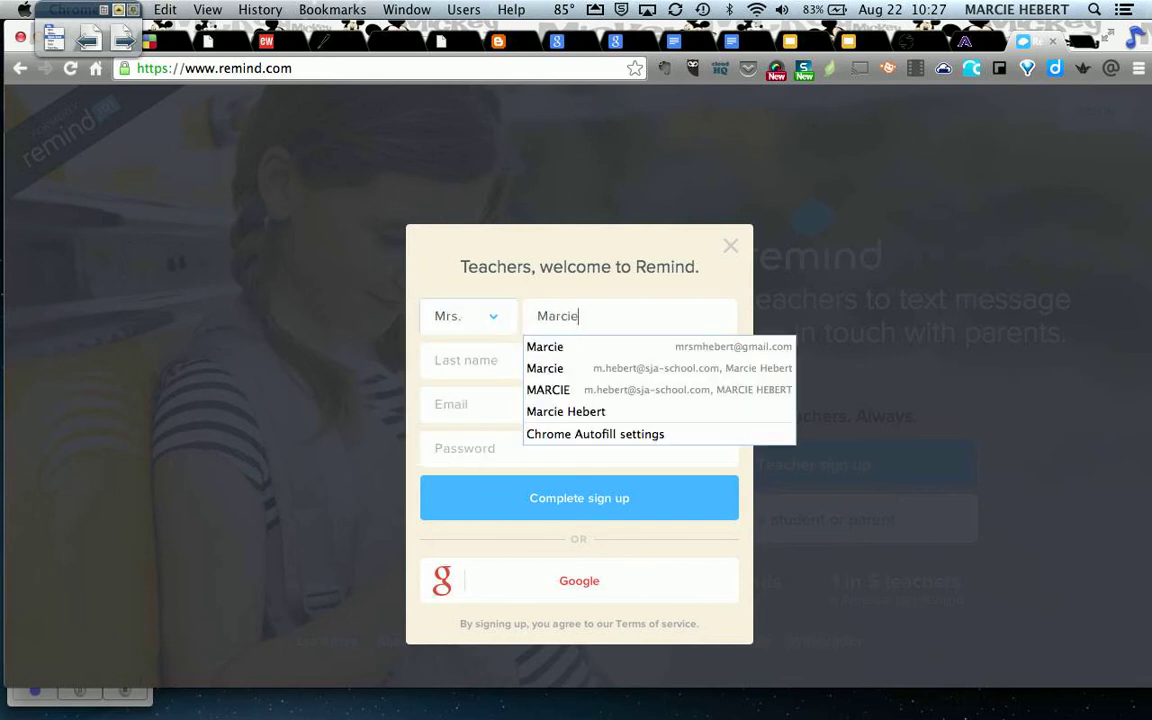
pyautogui.press('Tab')
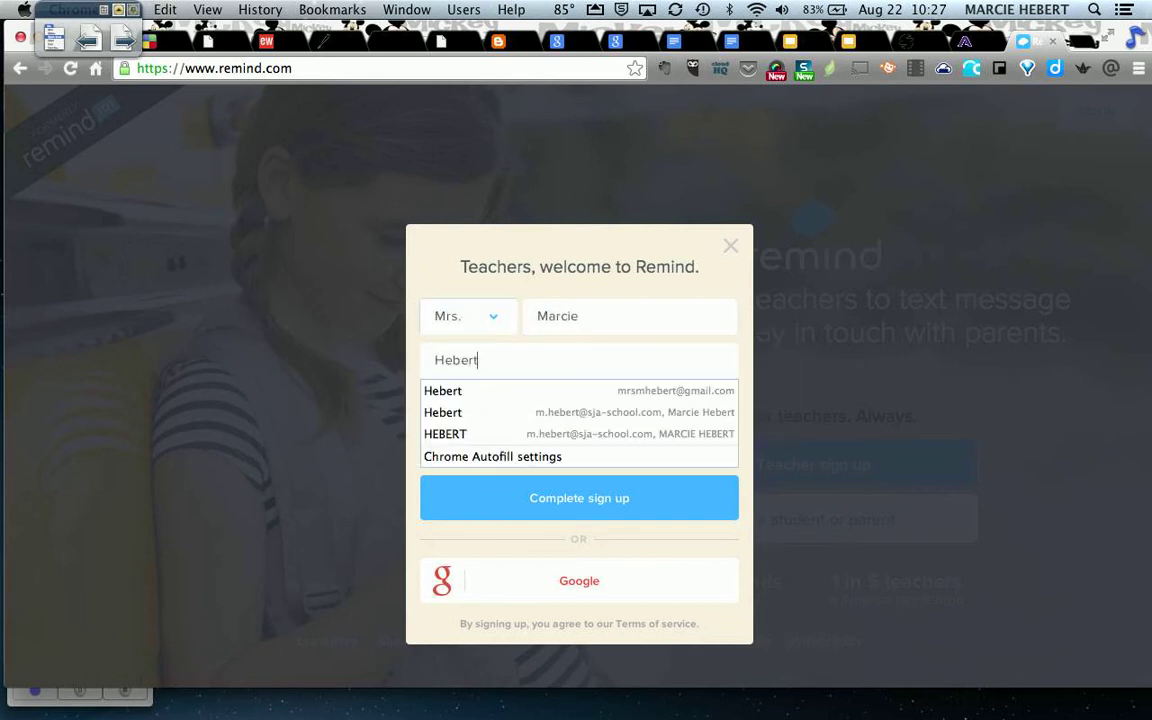
pyautogui.press('Tab')
# Fill in the teacher's e-mail address and account password, then complete the sign-up.
pyautogui.write('m')
pyautogui.press('Down')
pyautogui.press('Return')
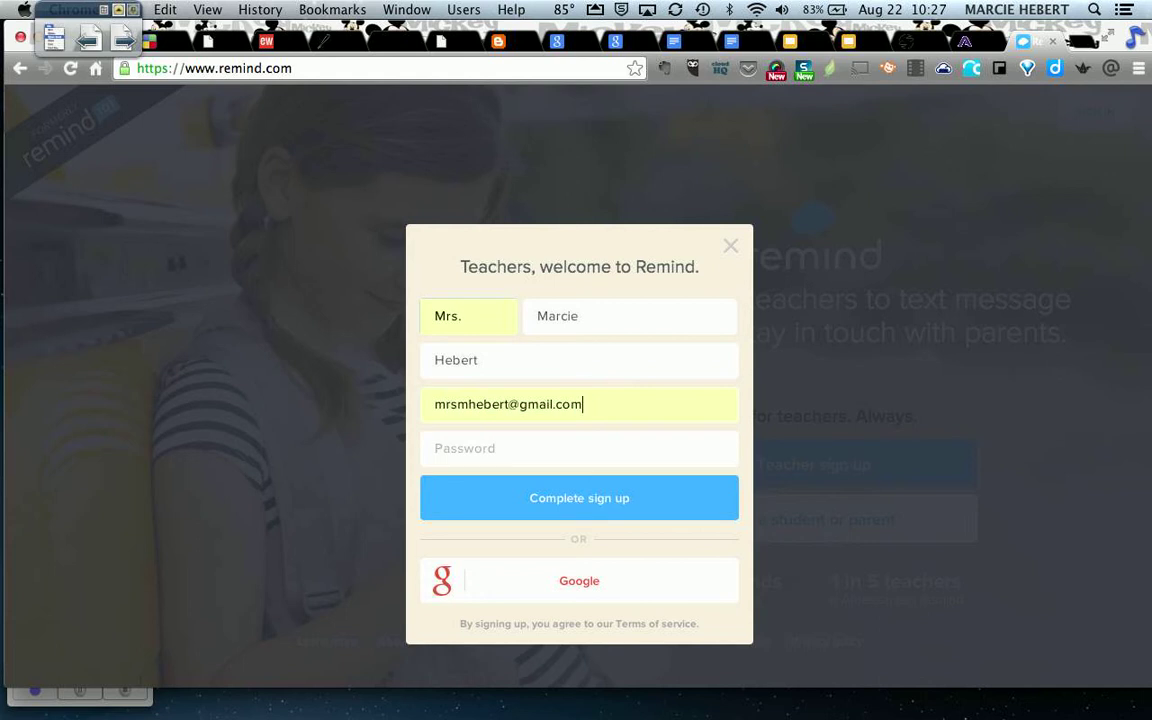
pyautogui.click(527, 446)
pyautogui.write('m')
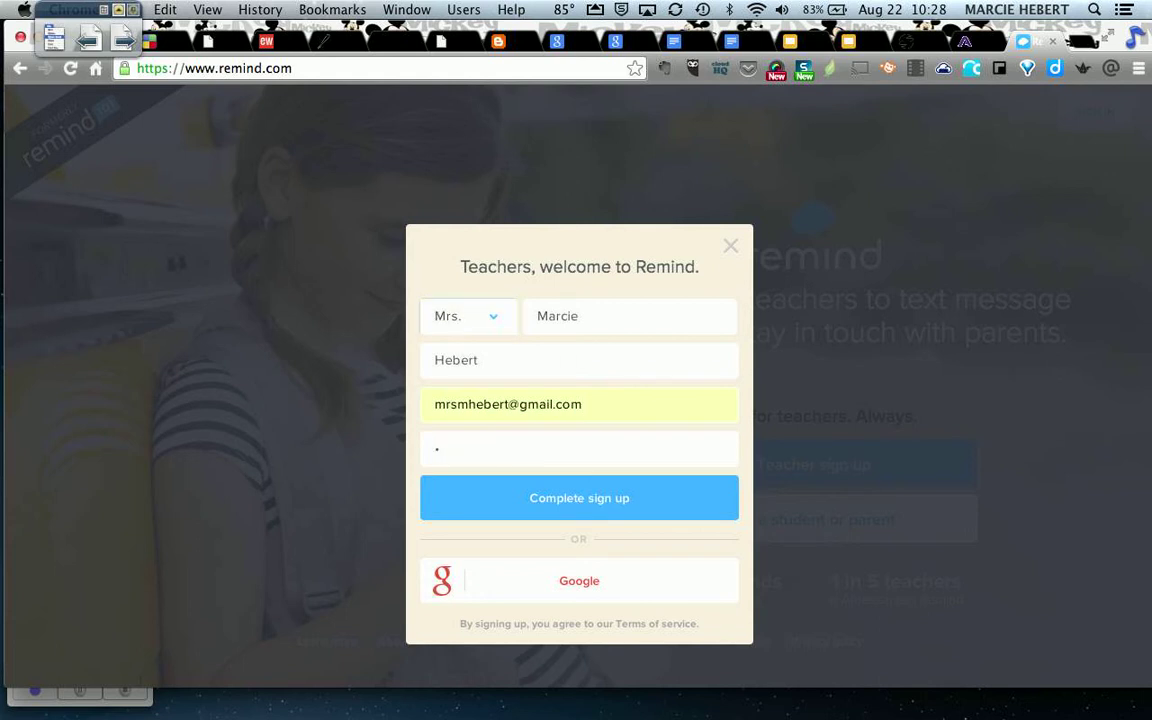
pyautogui.write('*******')
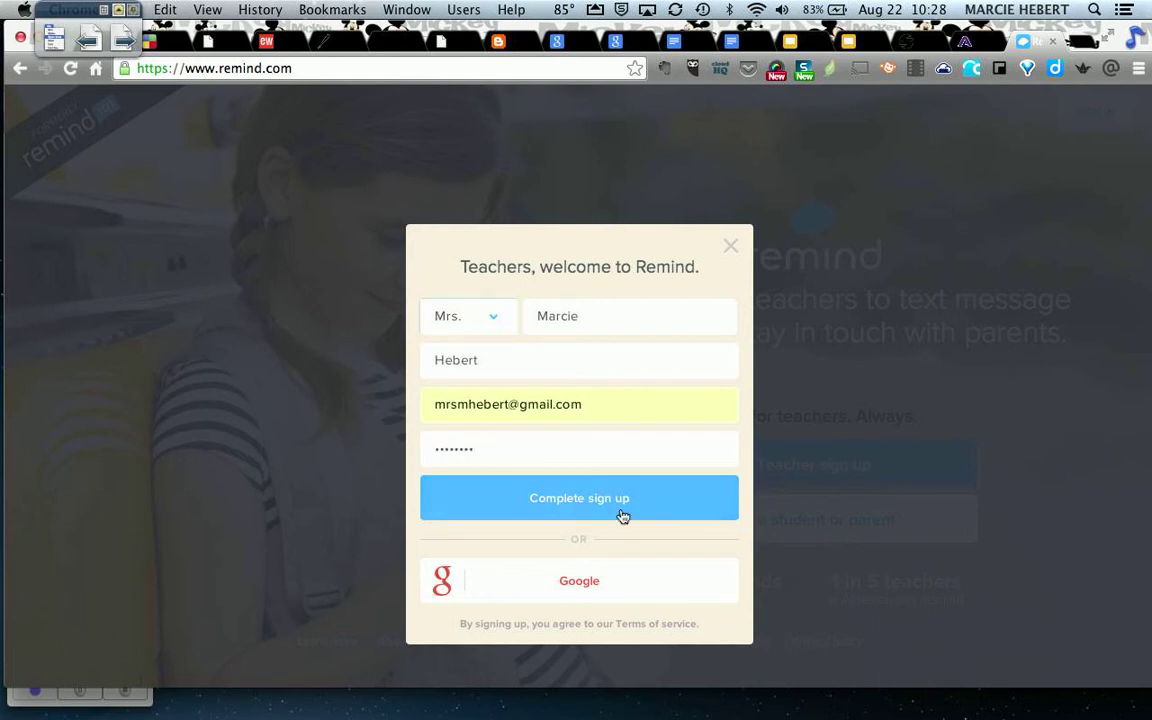
pyautogui.click(614, 503)
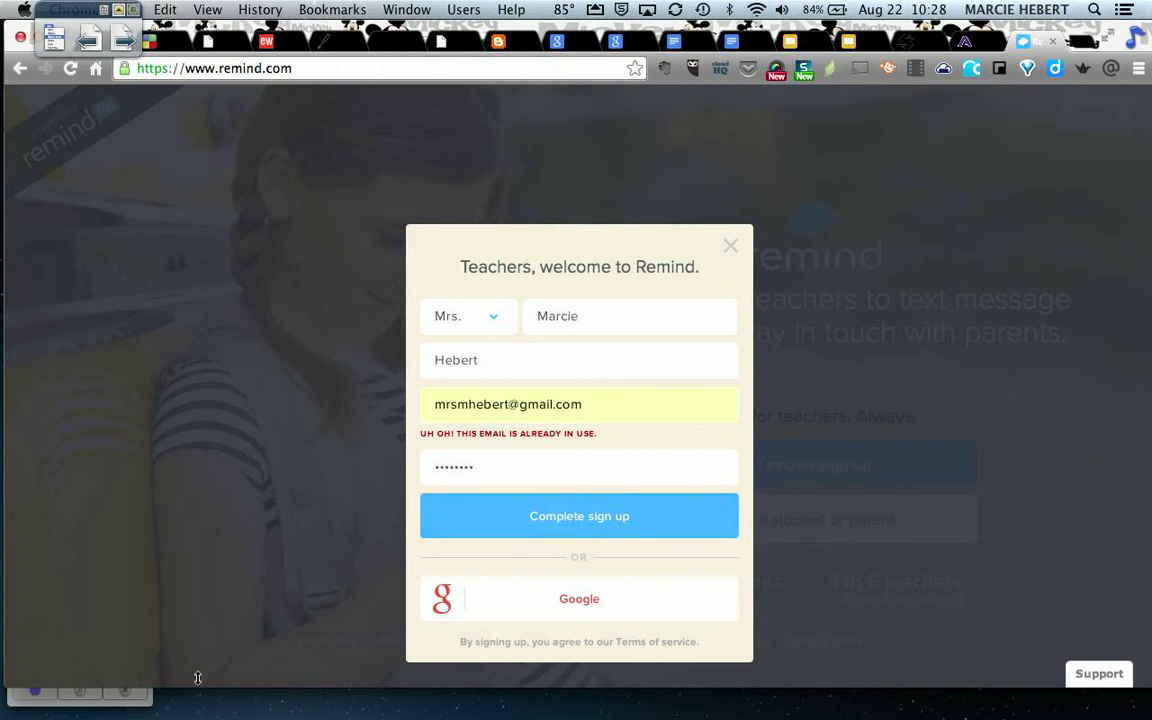
pyautogui.click(147, 702)
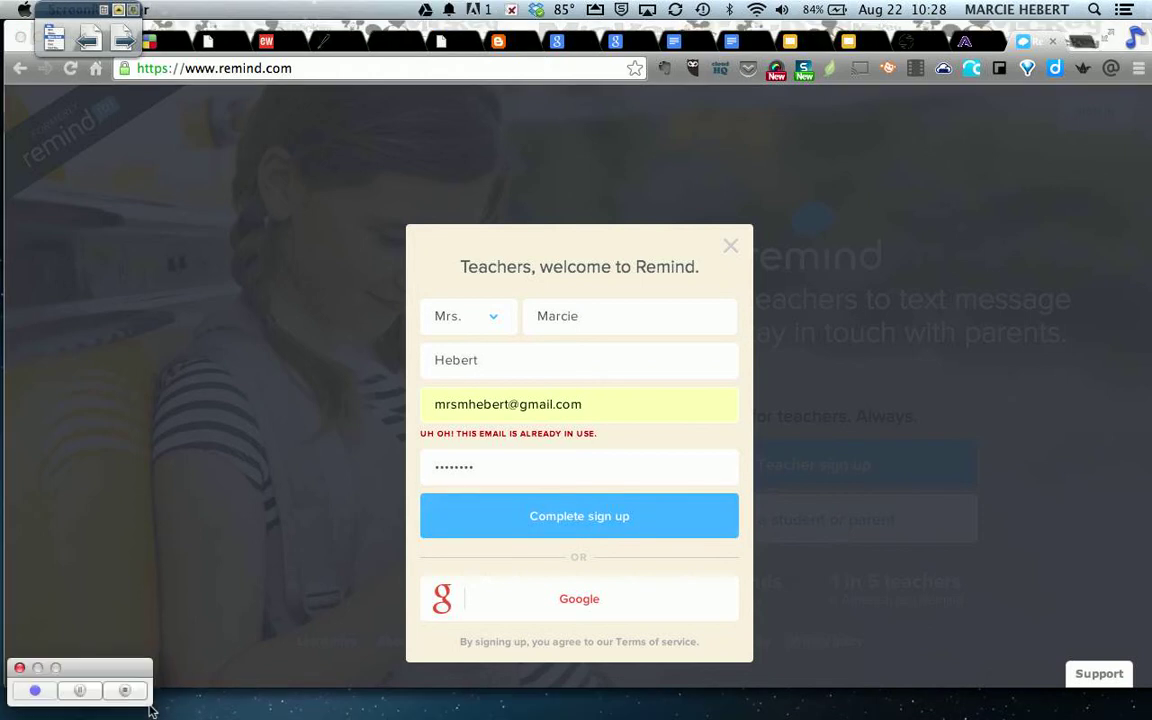
pyautogui.click(80, 692)
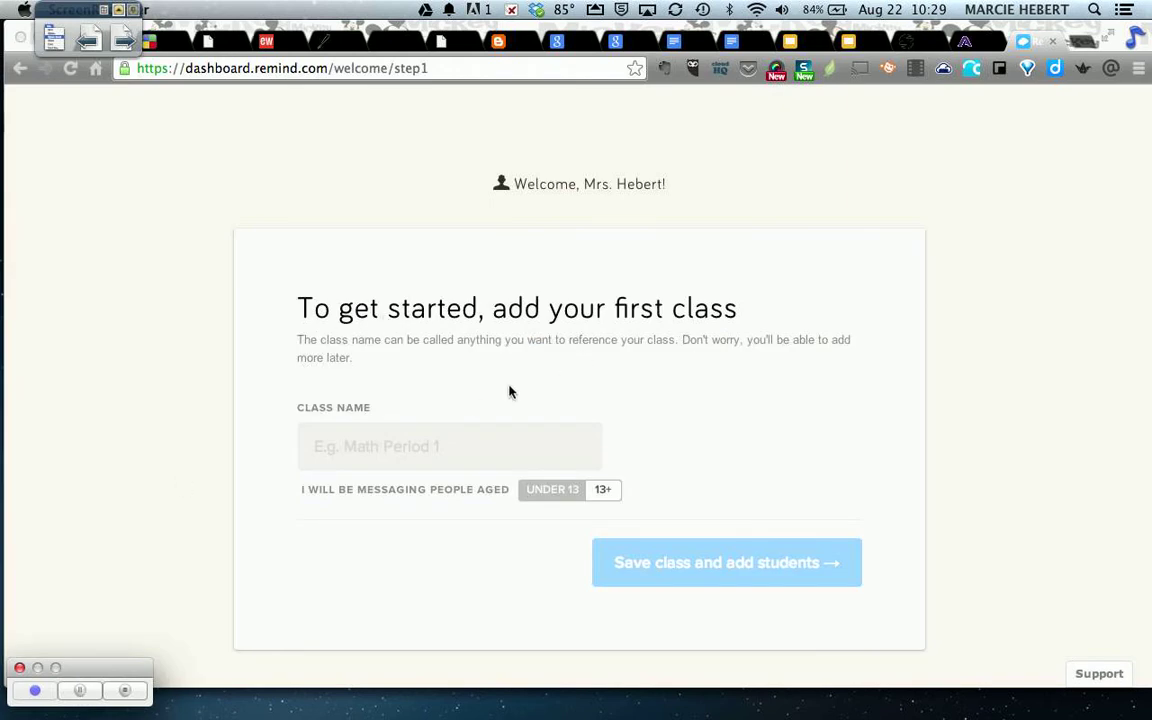
# Name the class 'Sample Class' and turn on the UNDER 13 option.
pyautogui.click(390, 447)
pyautogui.click(390, 447)
pyautogui.write('S')
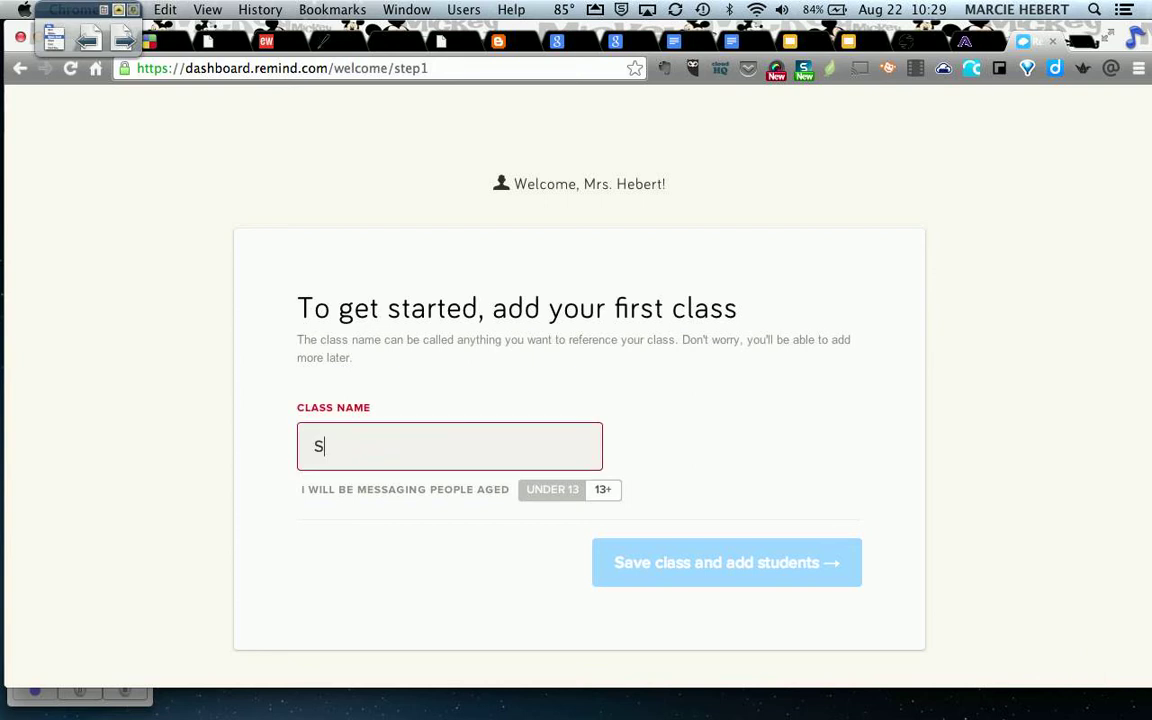
pyautogui.write('ample Class')
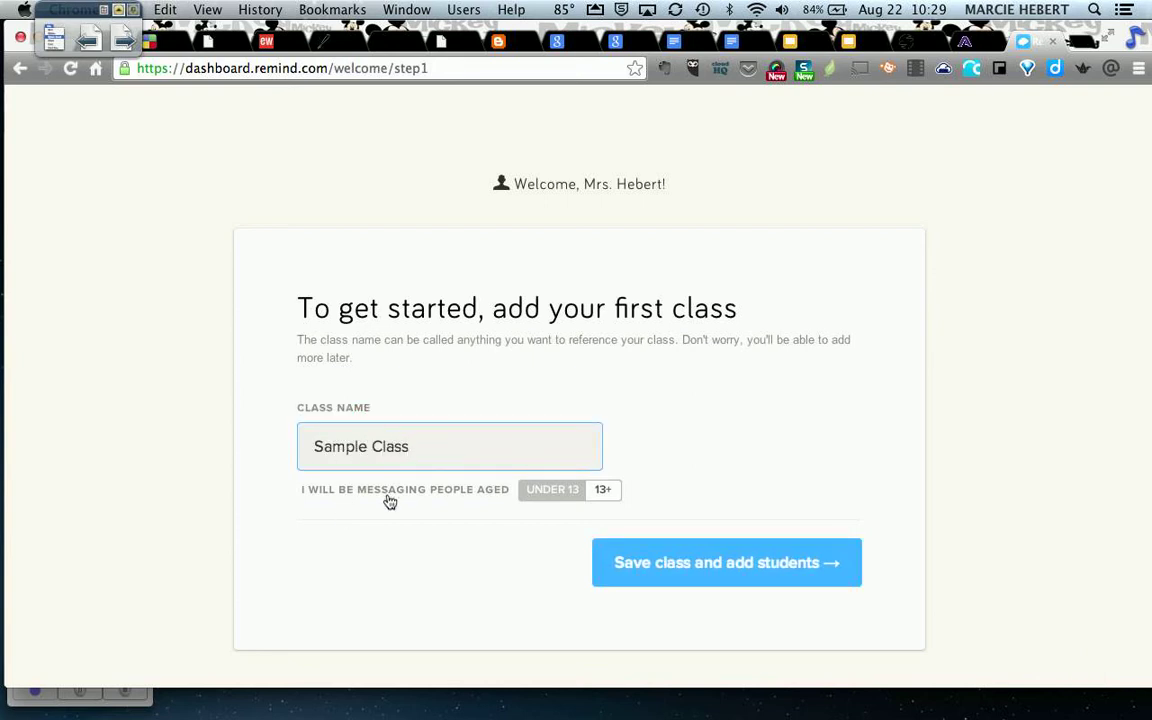
pyautogui.click(548, 494)
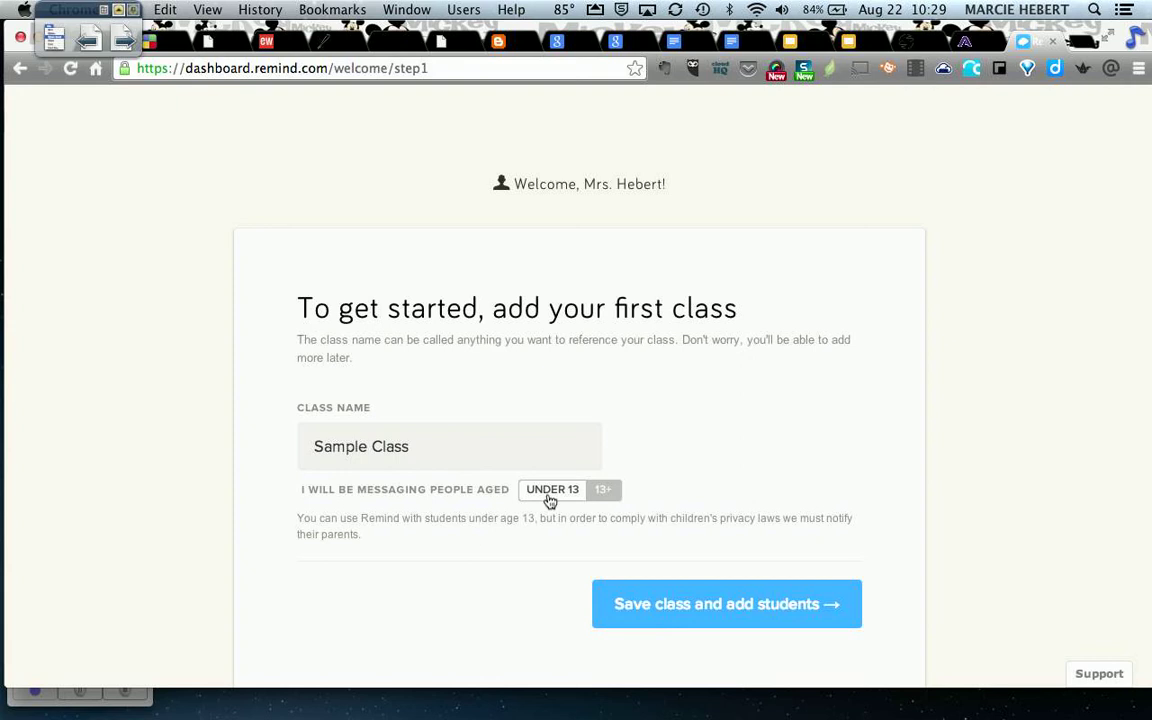
# Save Sample Class and review its in-class joining instructions.
pyautogui.click(733, 613)
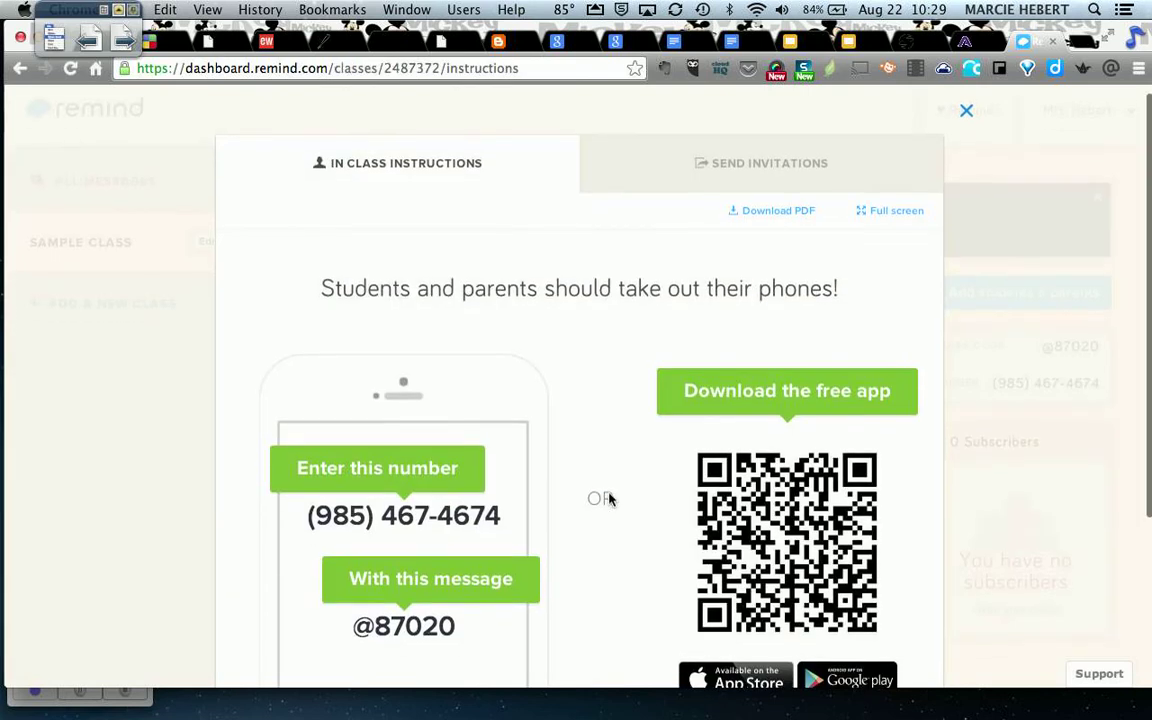
pyautogui.scroll(-3, 609, 499)
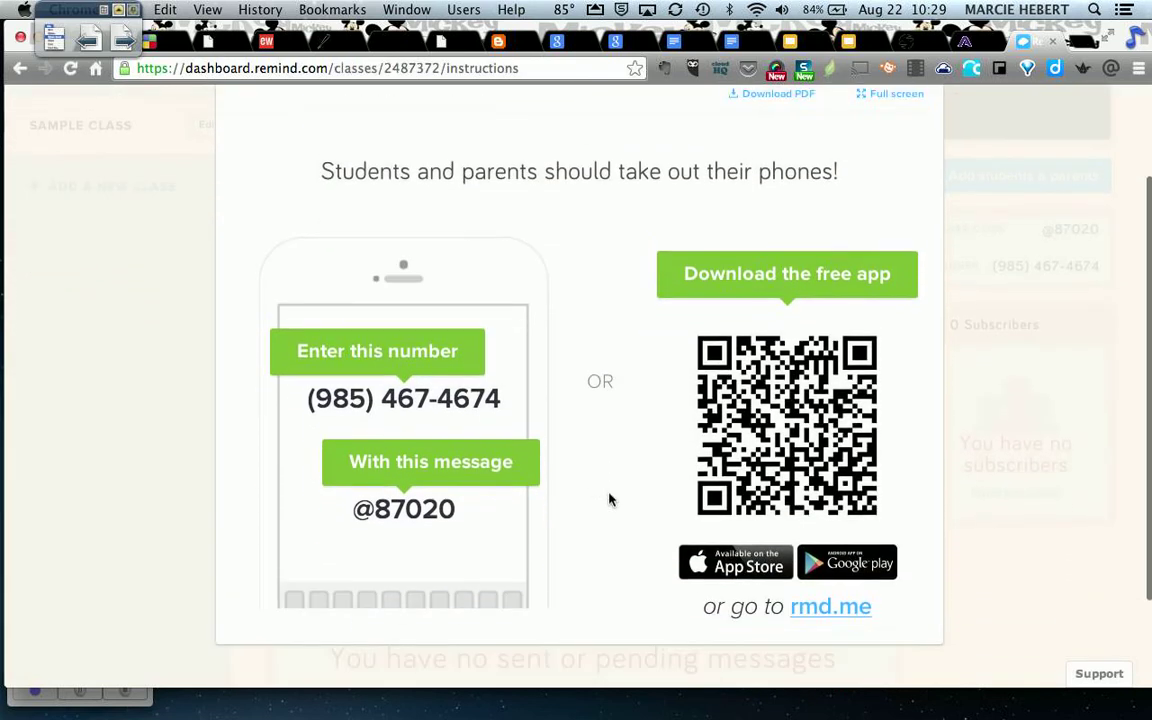
pyautogui.scroll(3, 609, 497)
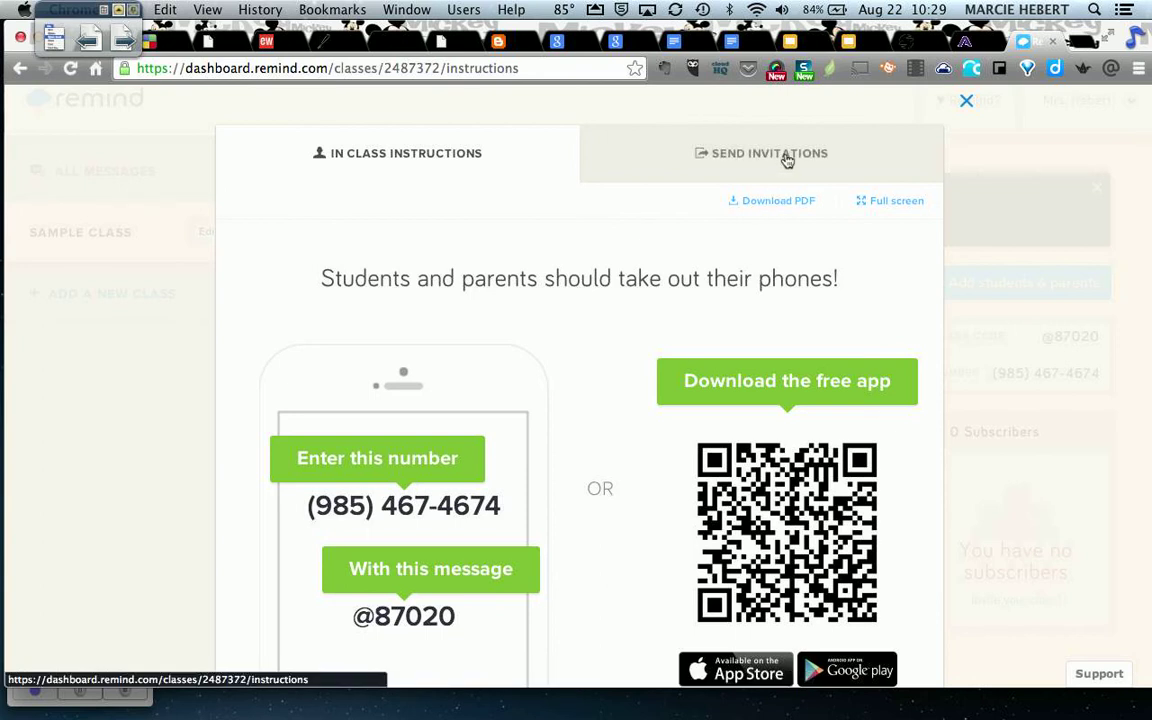
# Look over the Send Invitations options, then return to In Class Instructions.
pyautogui.click(787, 158)
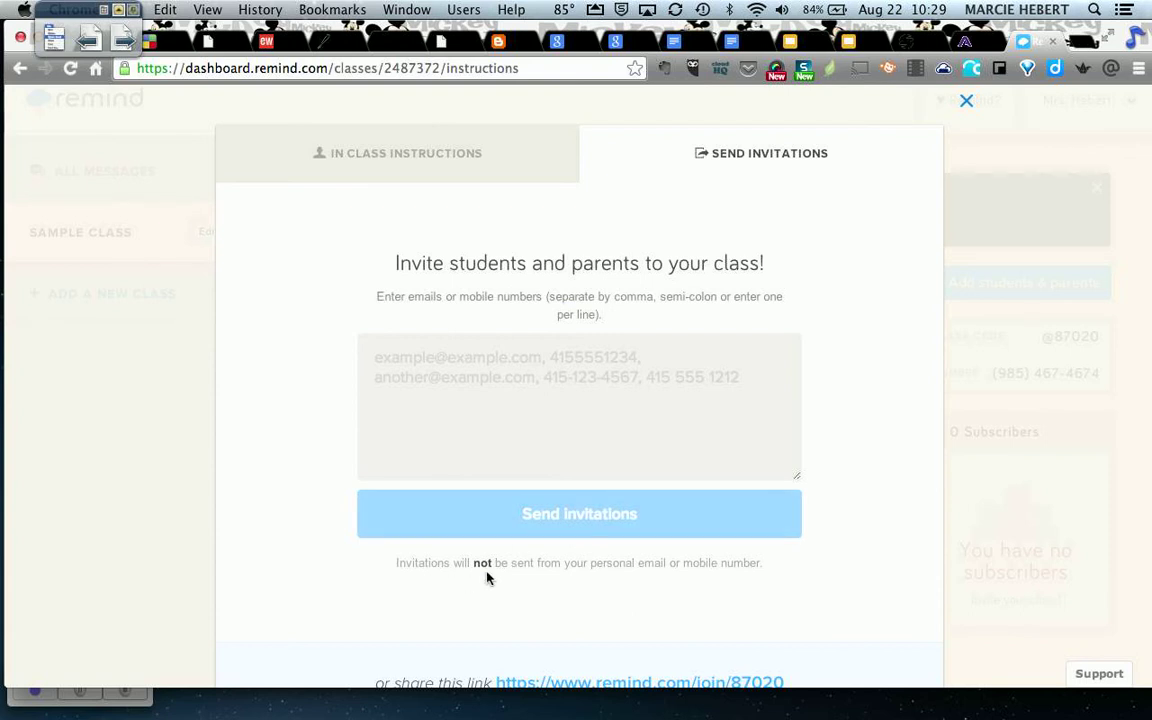
pyautogui.scroll(-2, 519, 563)
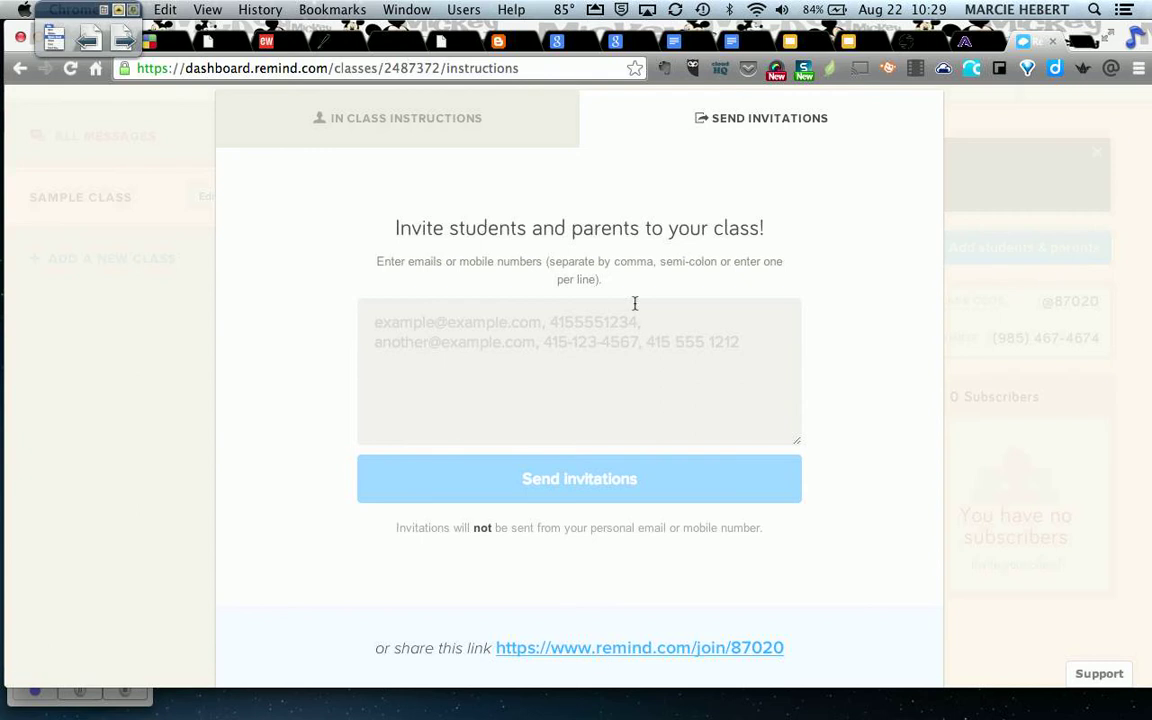
pyautogui.click(373, 115)
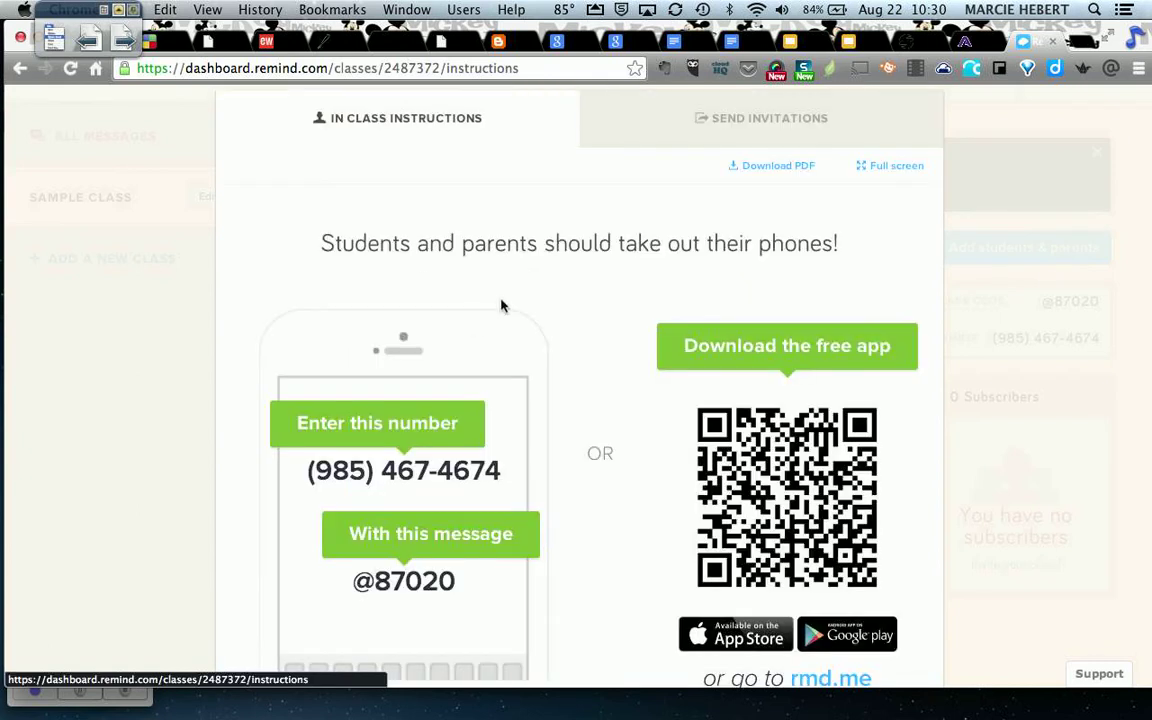
pyautogui.scroll(-3, 549, 284)
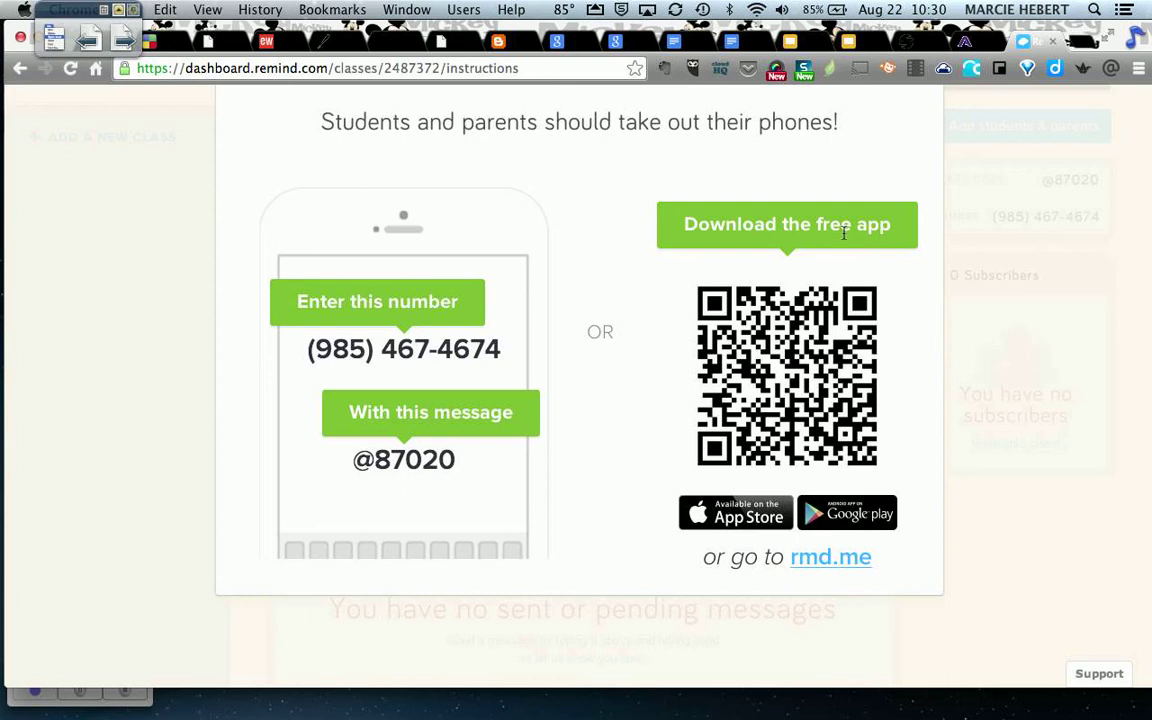
pyautogui.scroll(3, 676, 334)
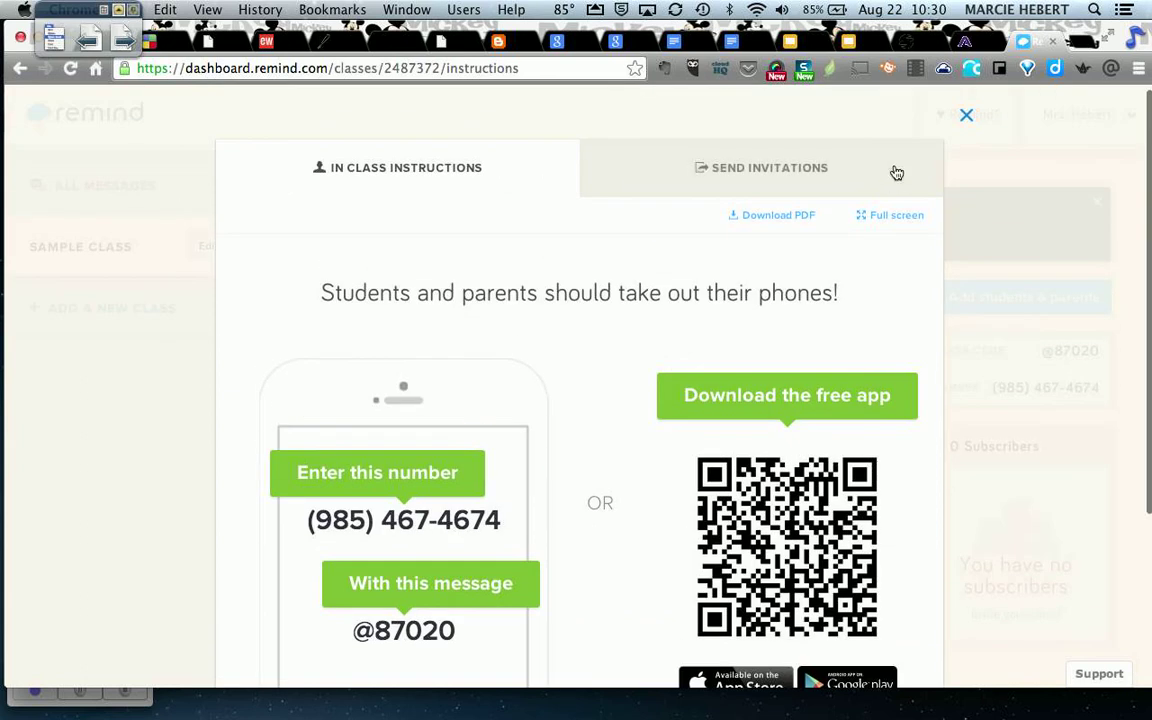
# Close the joining instructions and write 'Game time today has been moved to 5:00 pm in the gym.'.
pyautogui.click(966, 116)
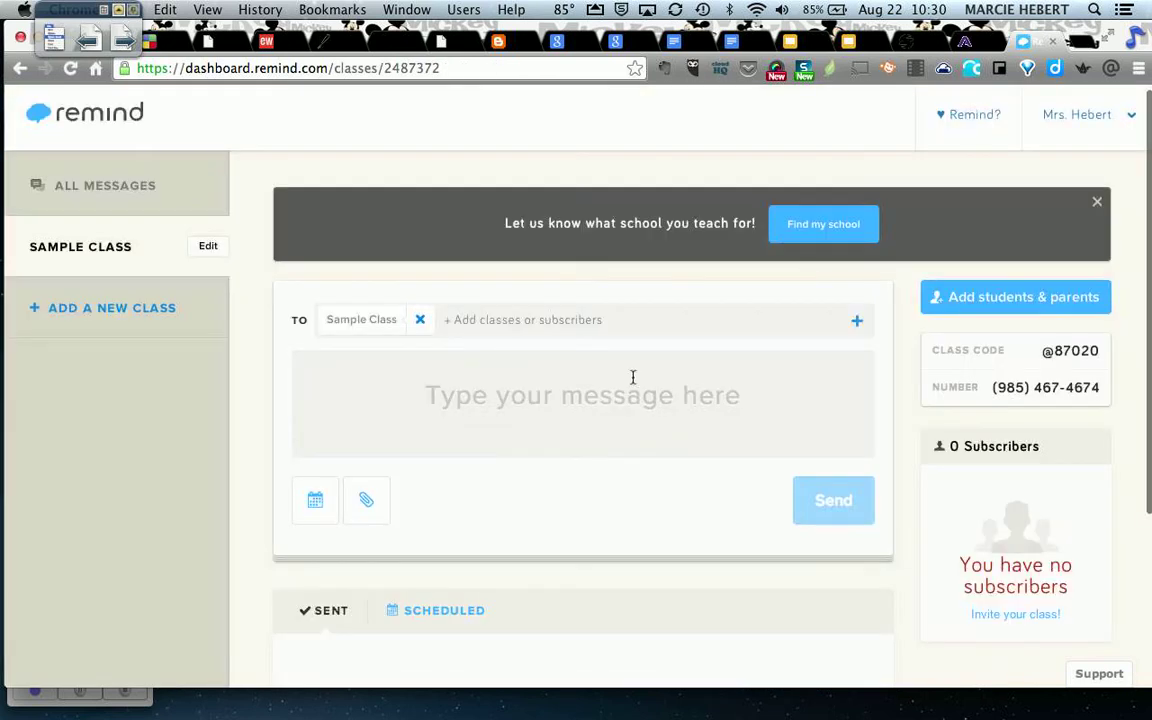
pyautogui.scroll(-1, 633, 377)
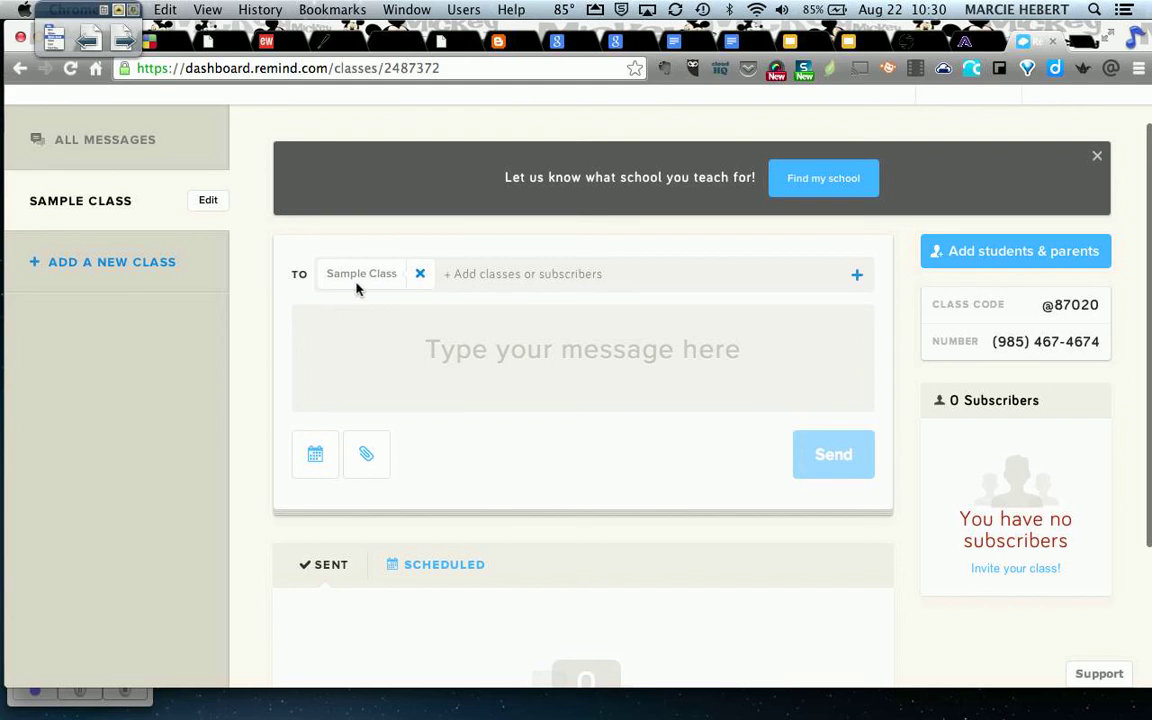
pyautogui.click(380, 285)
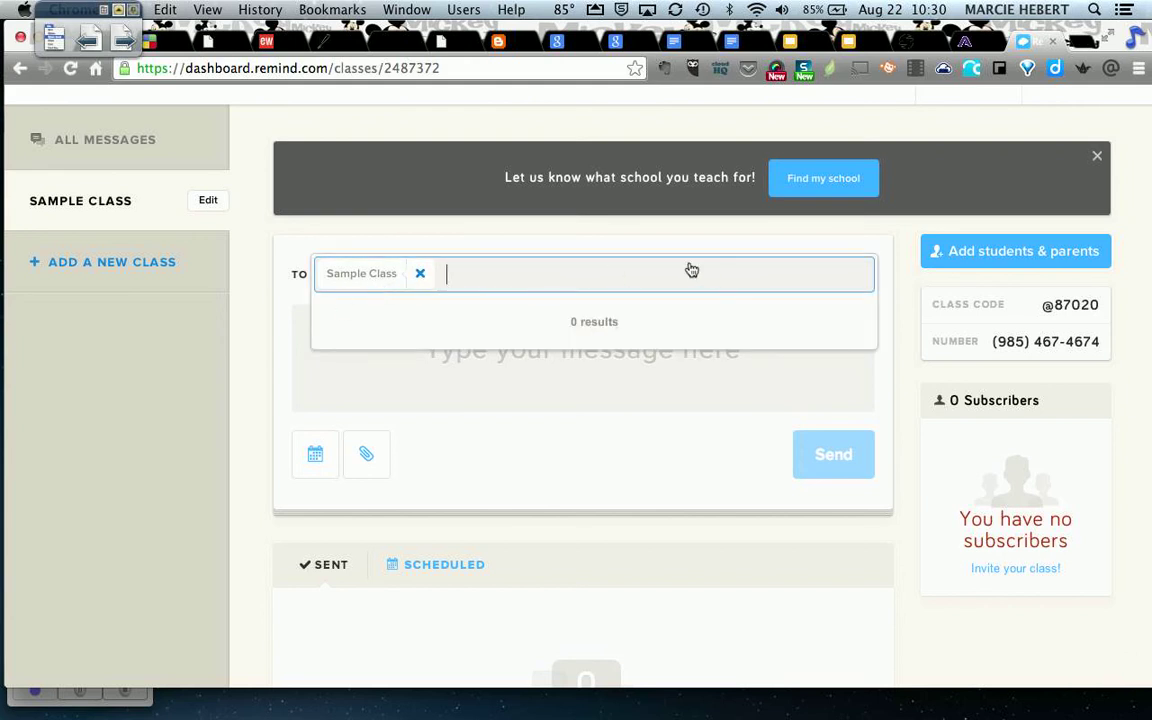
pyautogui.click(581, 242)
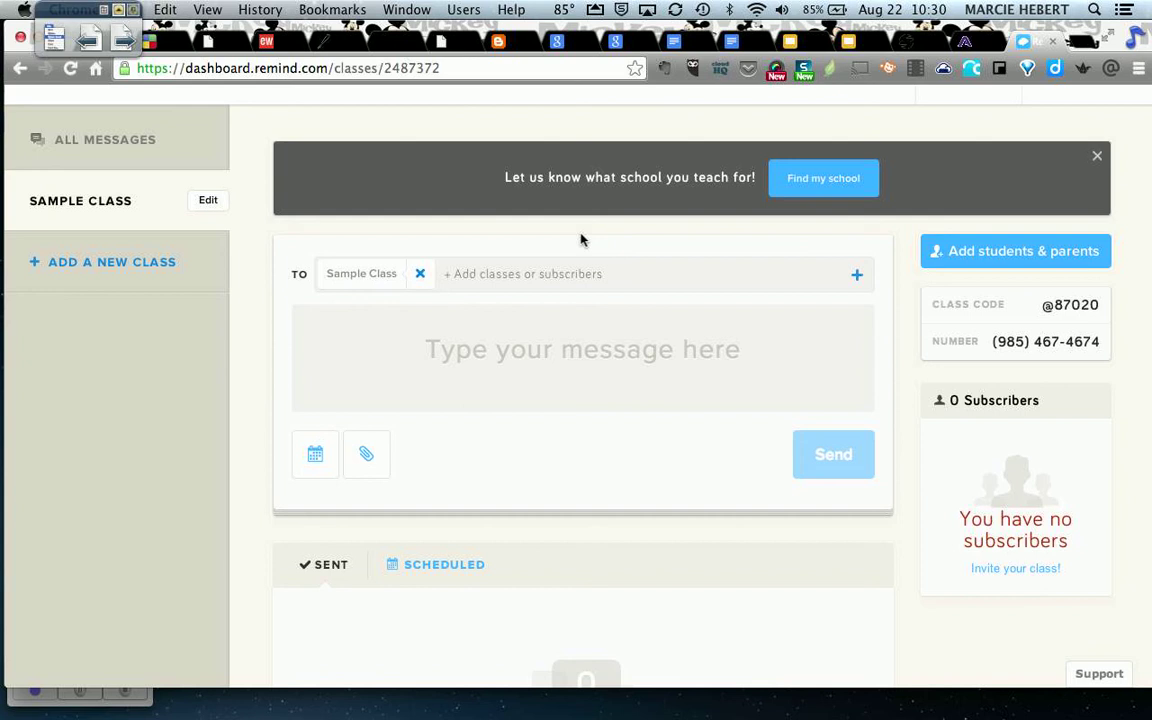
pyautogui.click(452, 340)
pyautogui.write('Game time ')
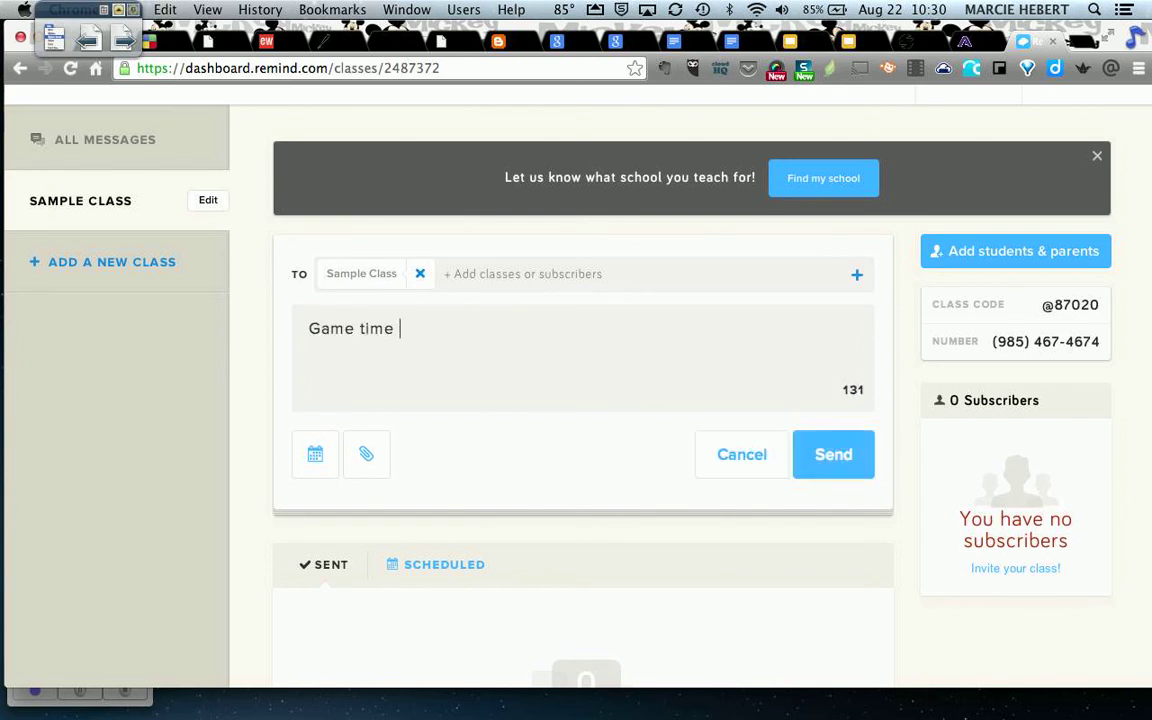
pyautogui.write('today has been mov')
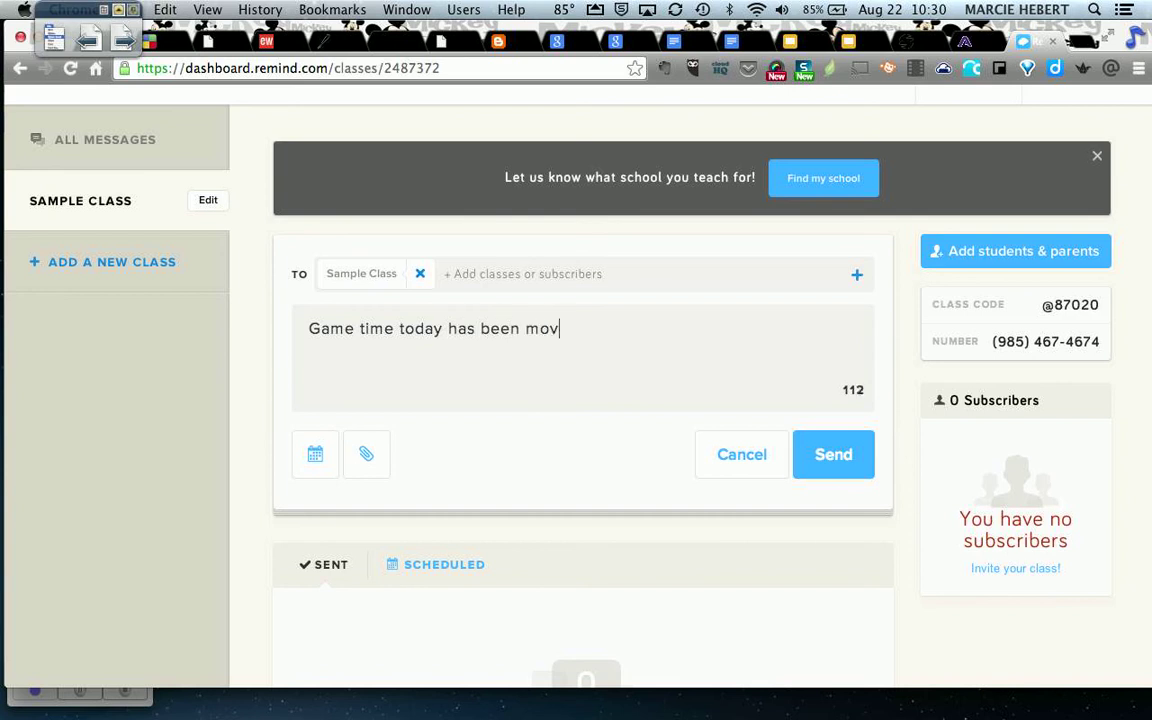
pyautogui.write('e d to 5:00 p')
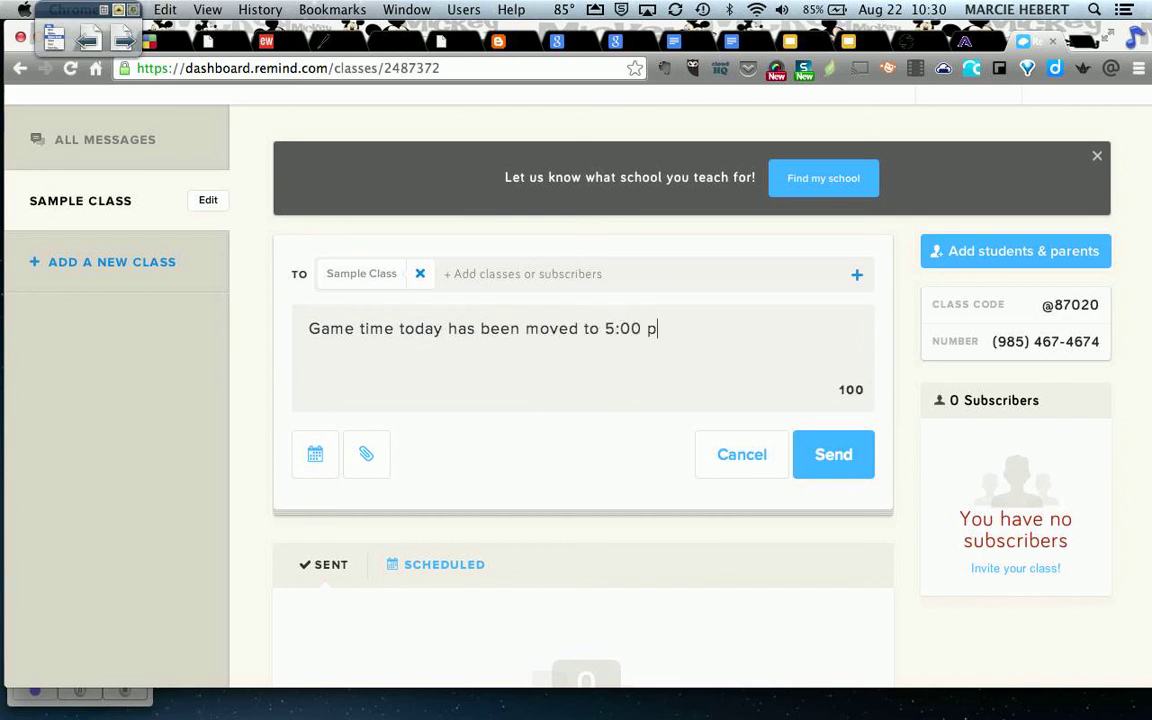
pyautogui.write('m in the gym')
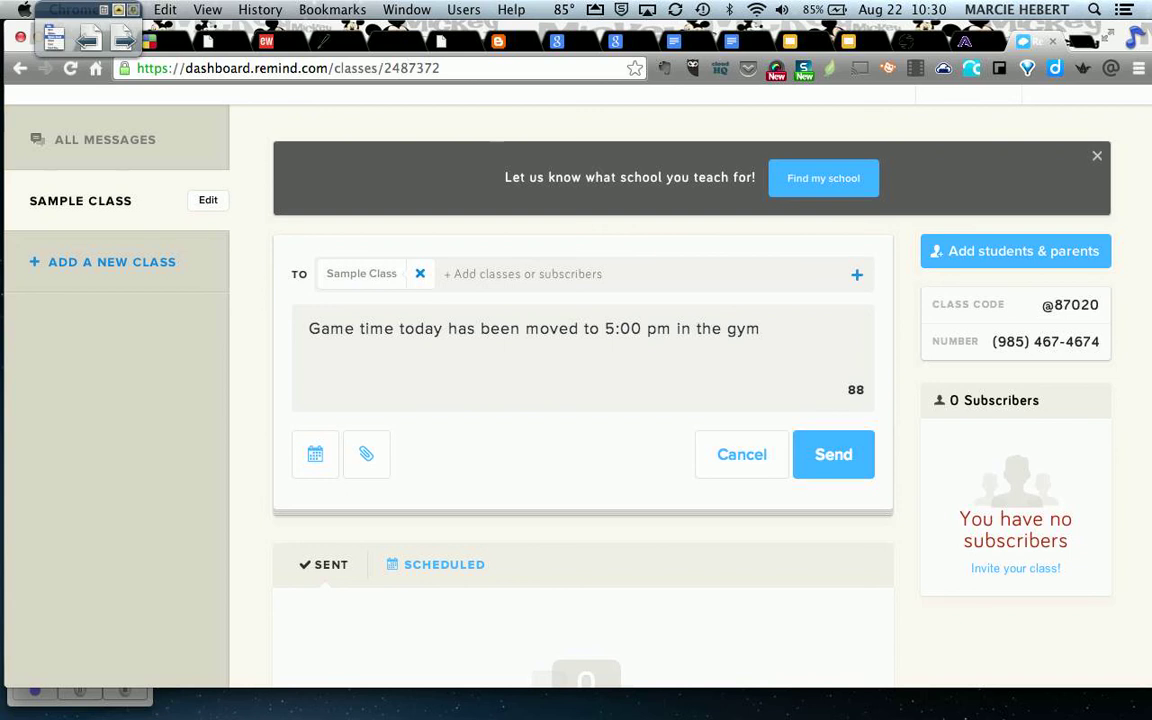
pyautogui.write('.')
pyautogui.click(317, 458)
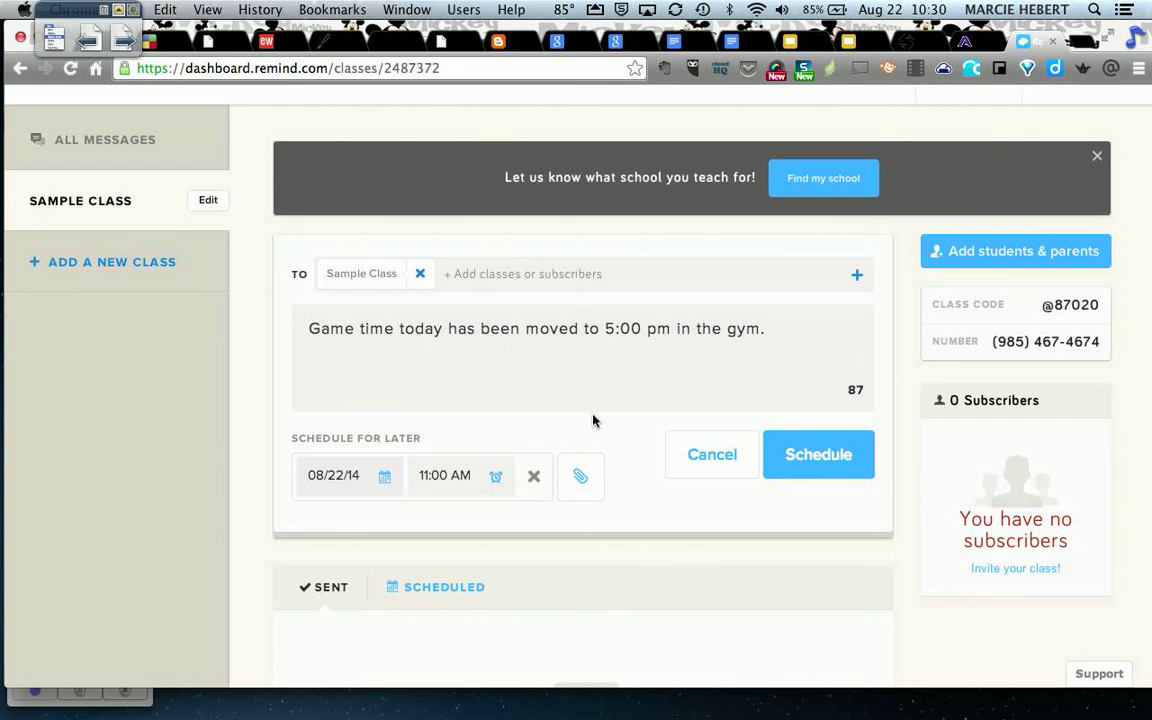
pyautogui.click(531, 477)
pyautogui.click(366, 454)
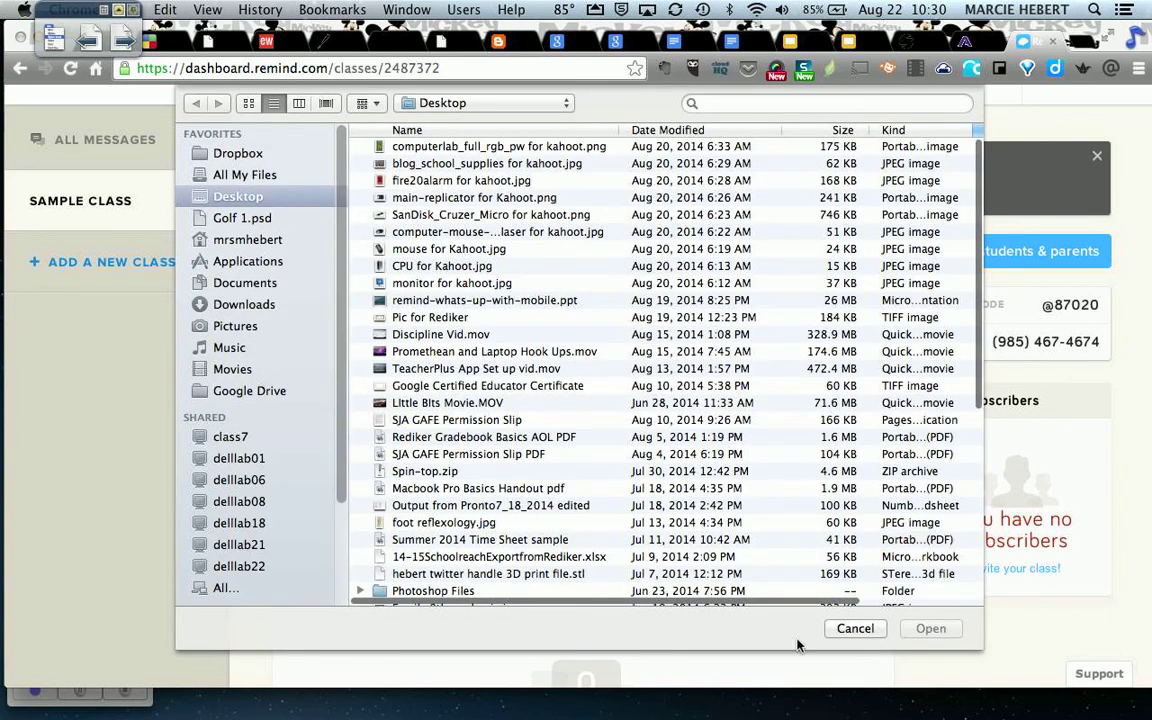
pyautogui.click(855, 628)
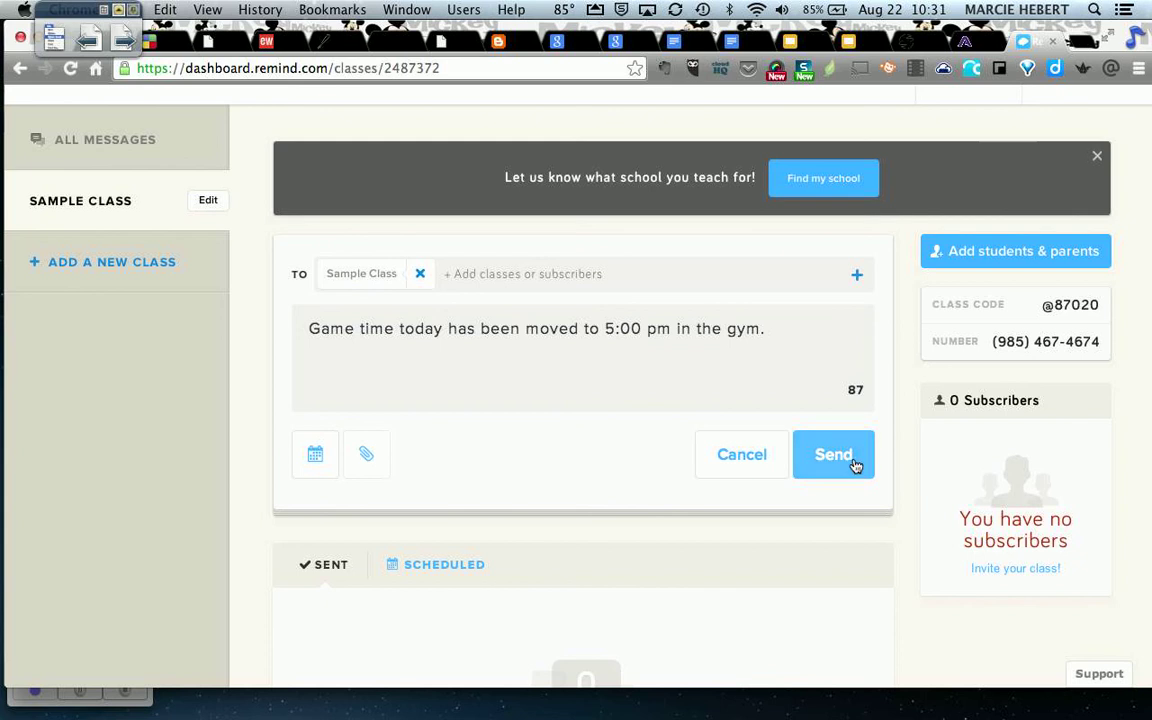
pyautogui.scroll(-3, 713, 461)
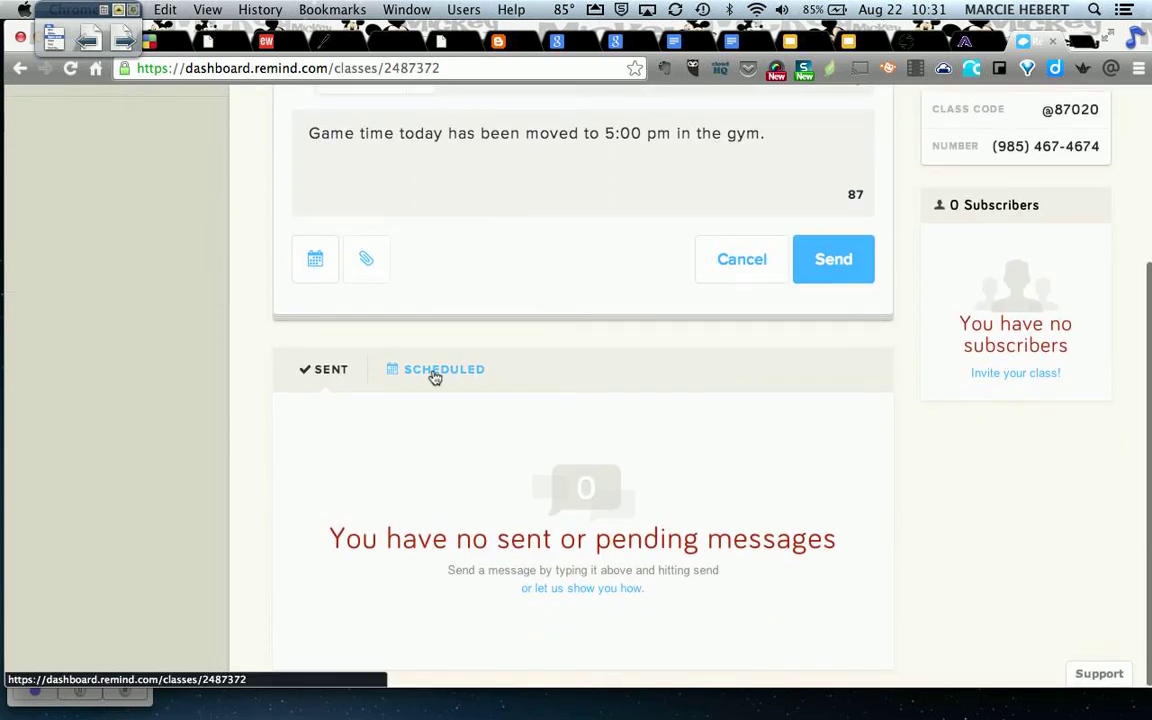
pyautogui.scroll(3, 760, 486)
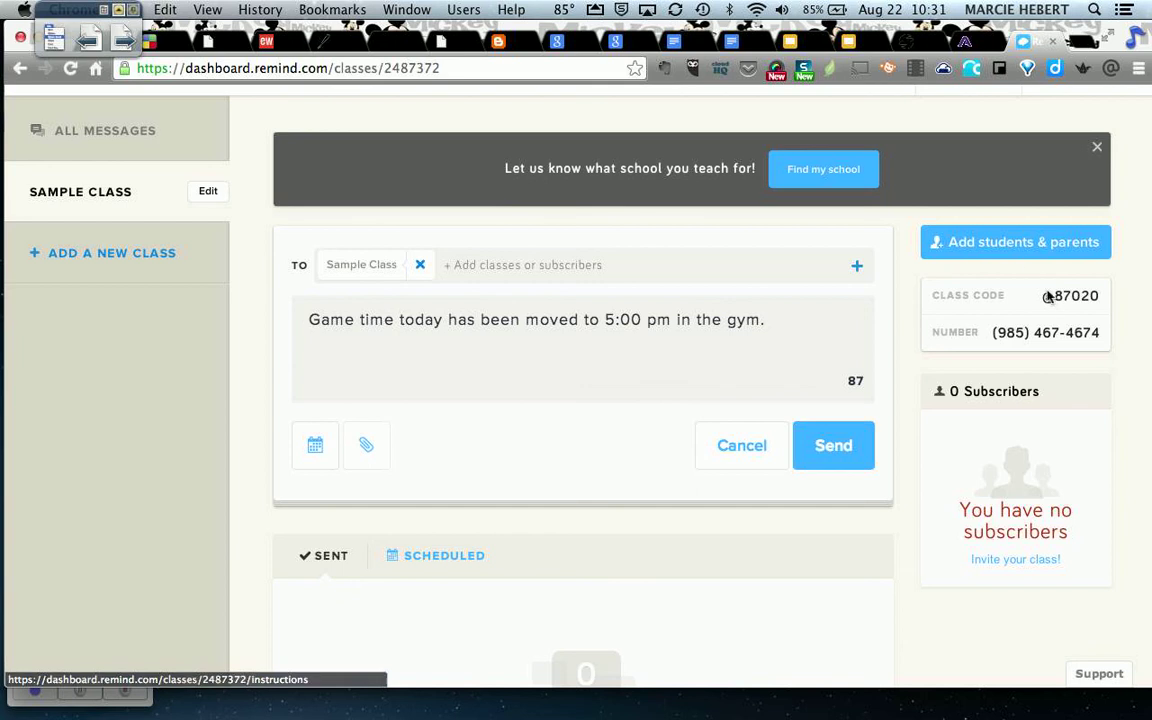
pyautogui.click(1031, 248)
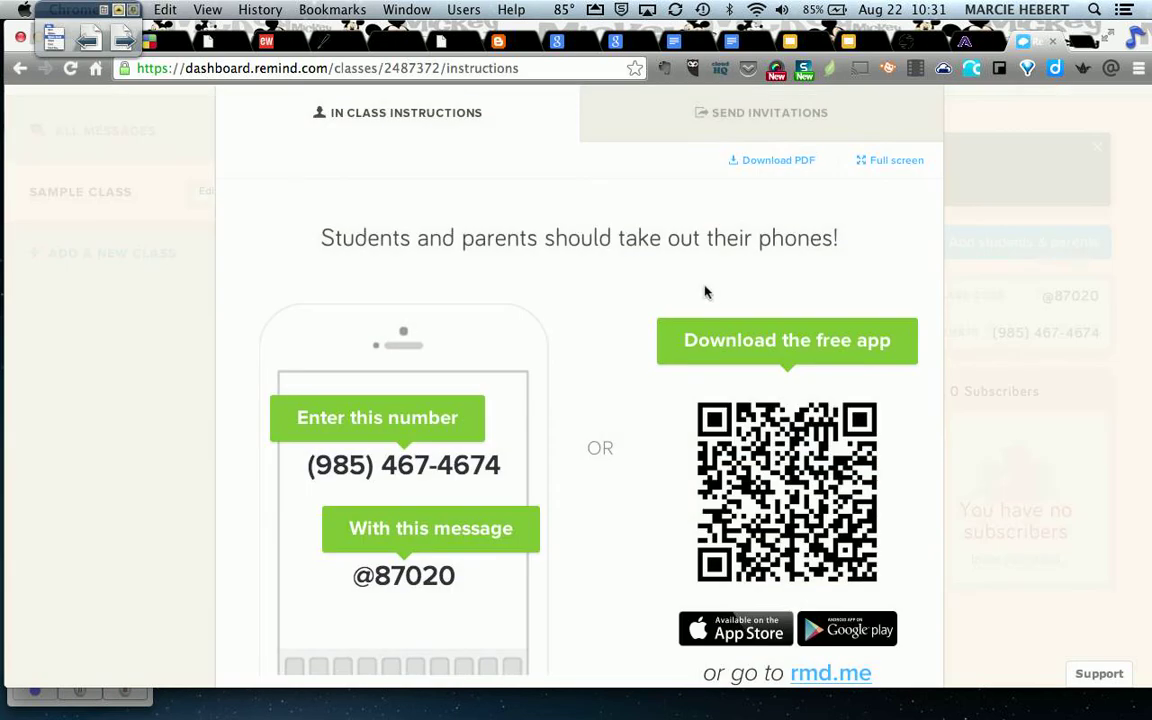
pyautogui.scroll(2, 853, 230)
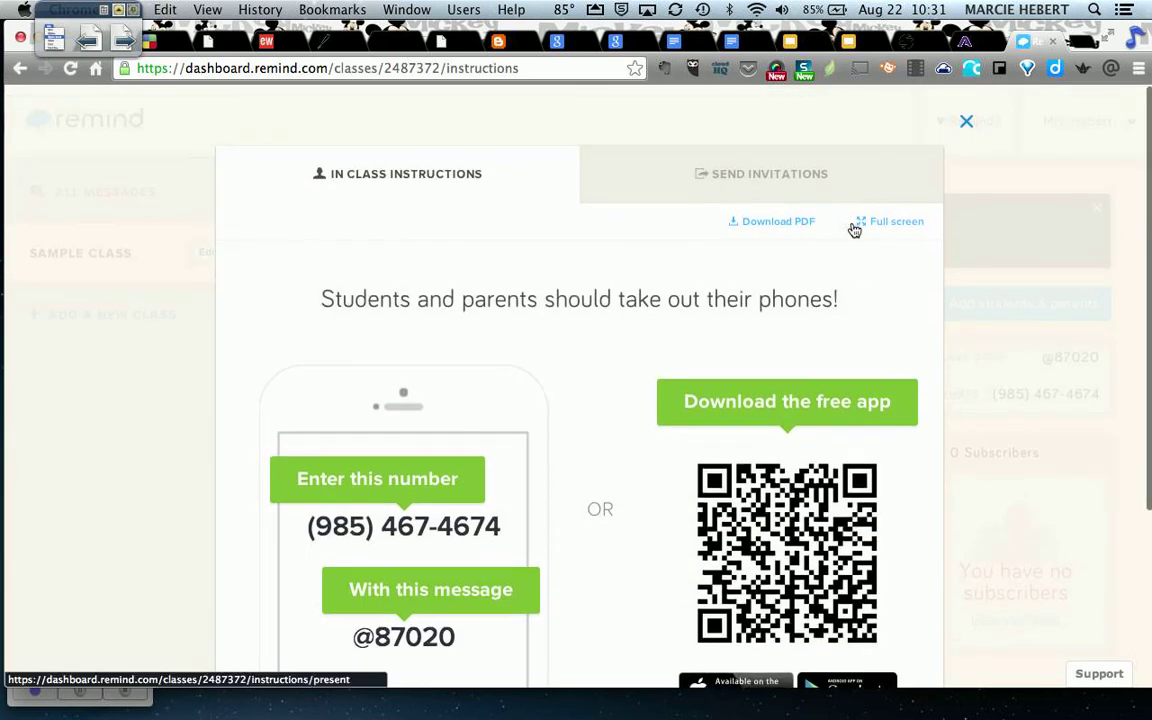
pyautogui.click(967, 121)
pyautogui.scroll(-1, 916, 268)
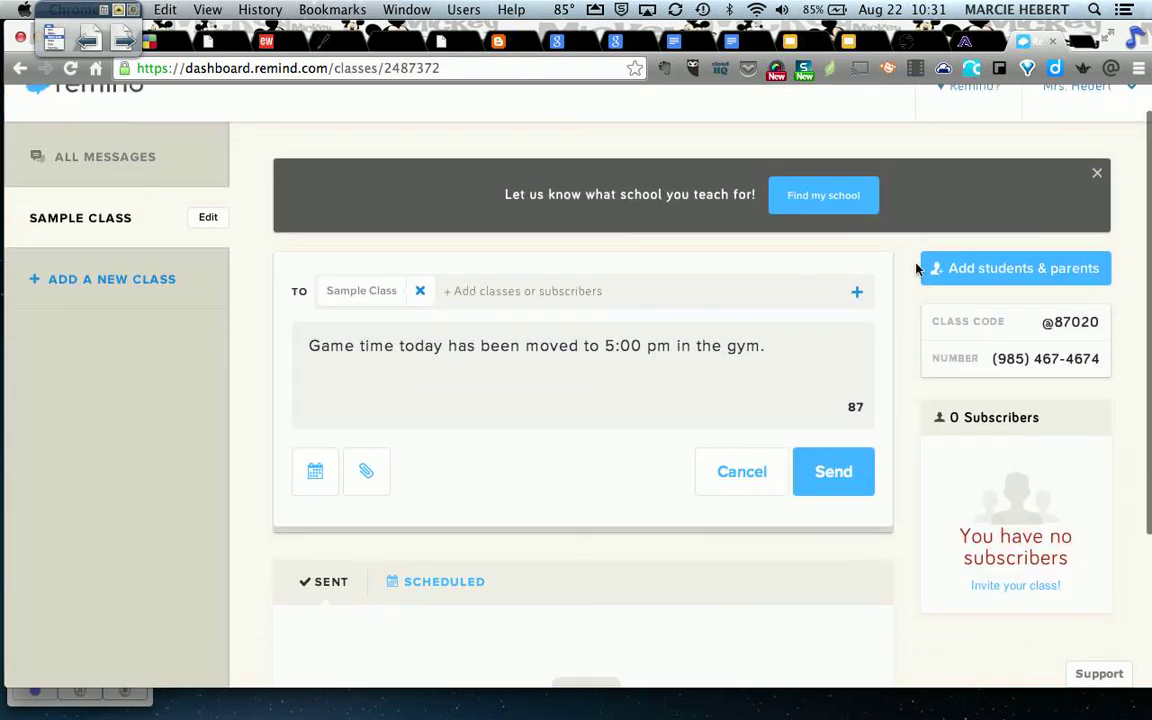
pyautogui.scroll(-1, 916, 268)
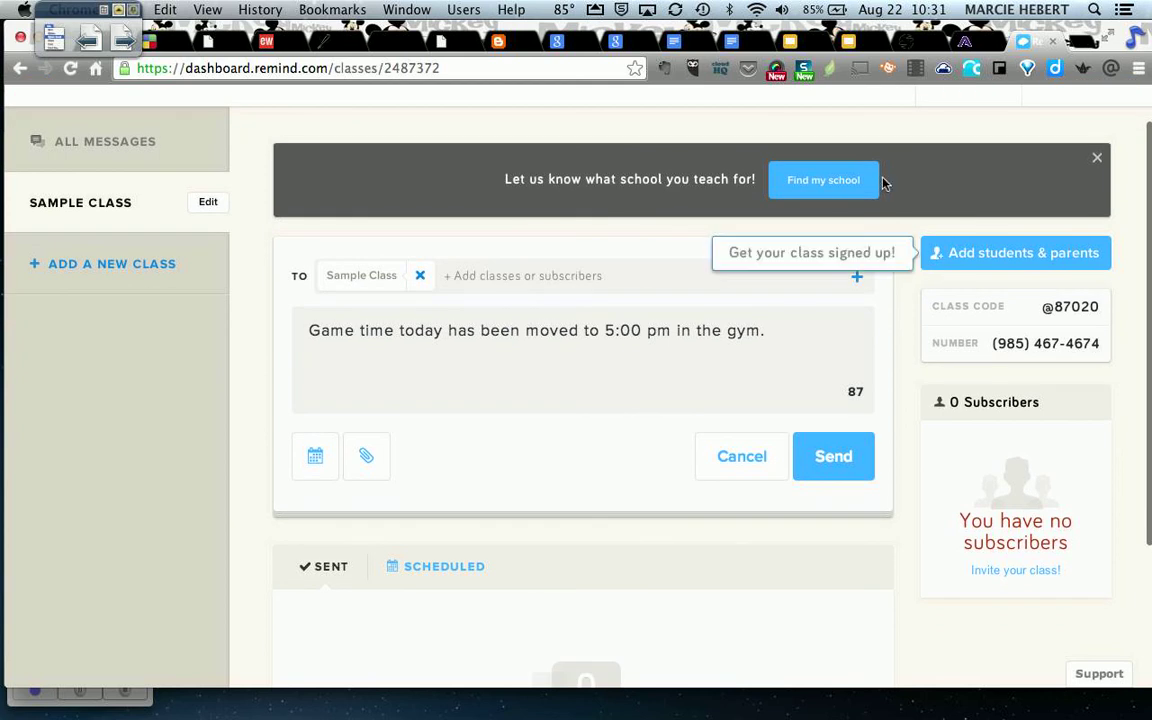
pyautogui.scroll(-5, 925, 297)
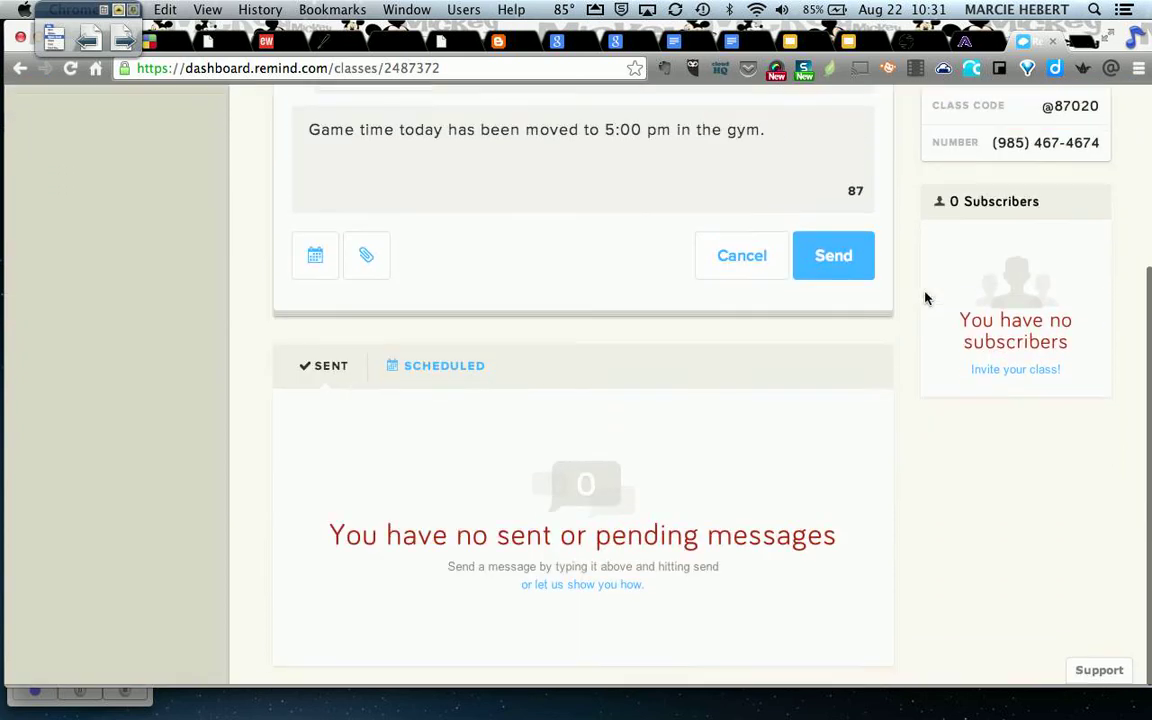
pyautogui.scroll(4, 925, 297)
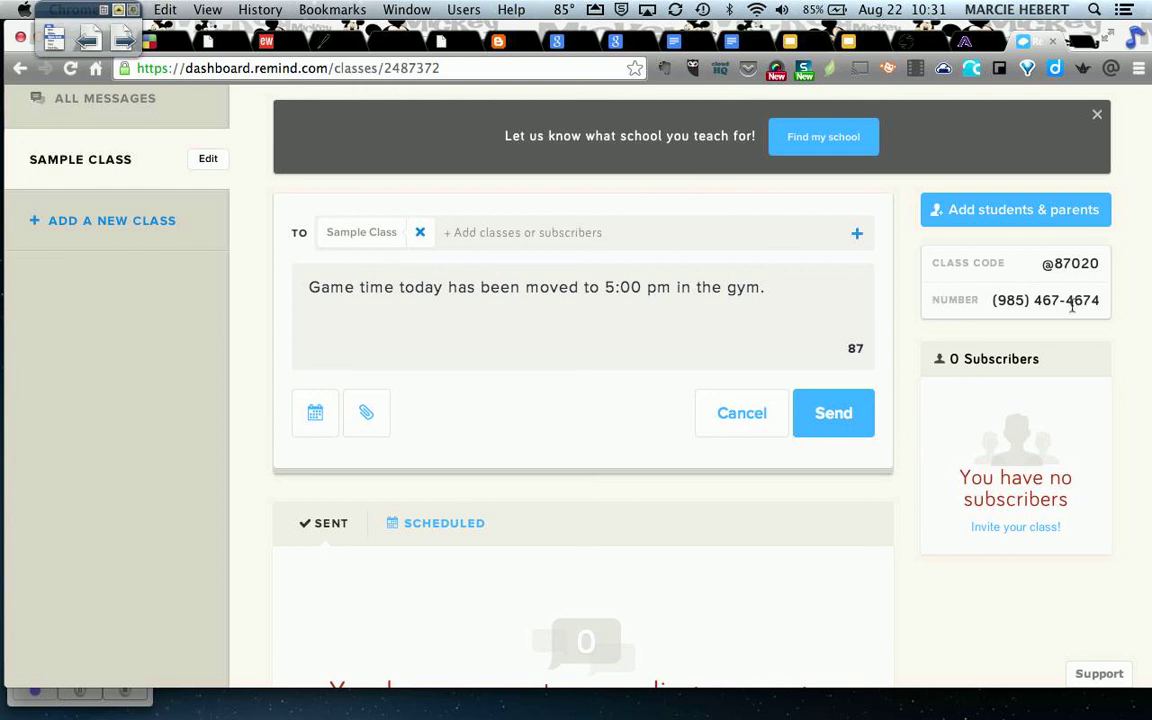
pyautogui.scroll(3, 206, 481)
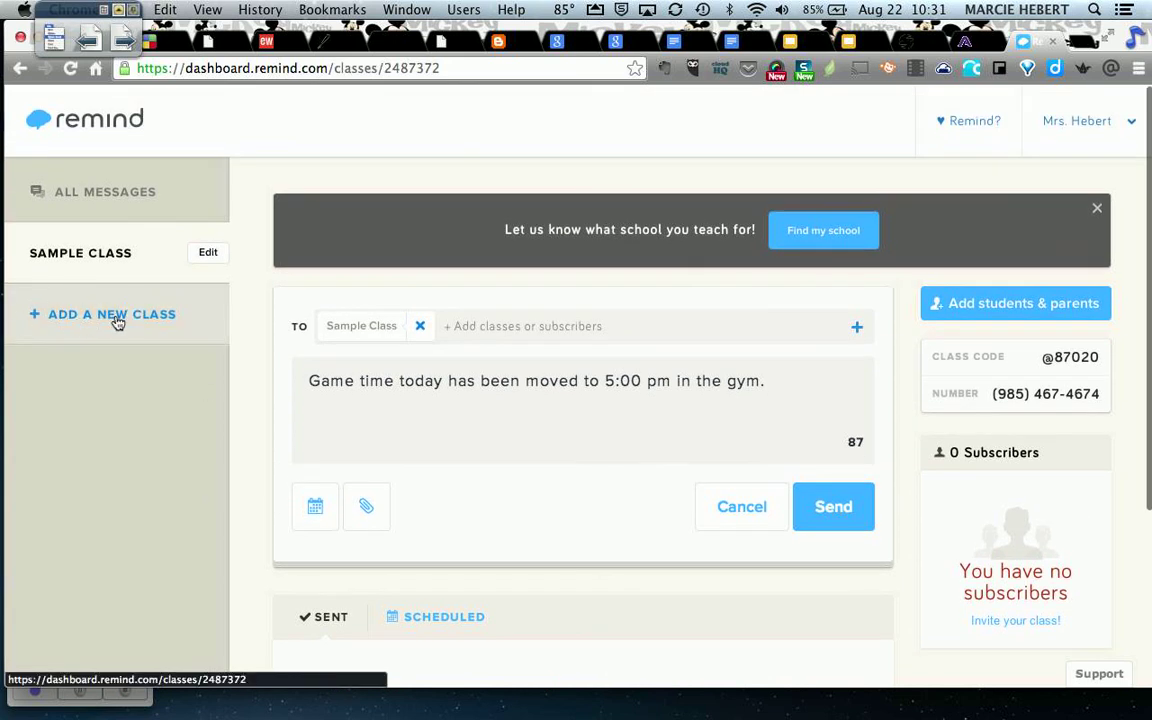
# Sign out of the teacher account from the account-name dropdown.
pyautogui.click(1085, 121)
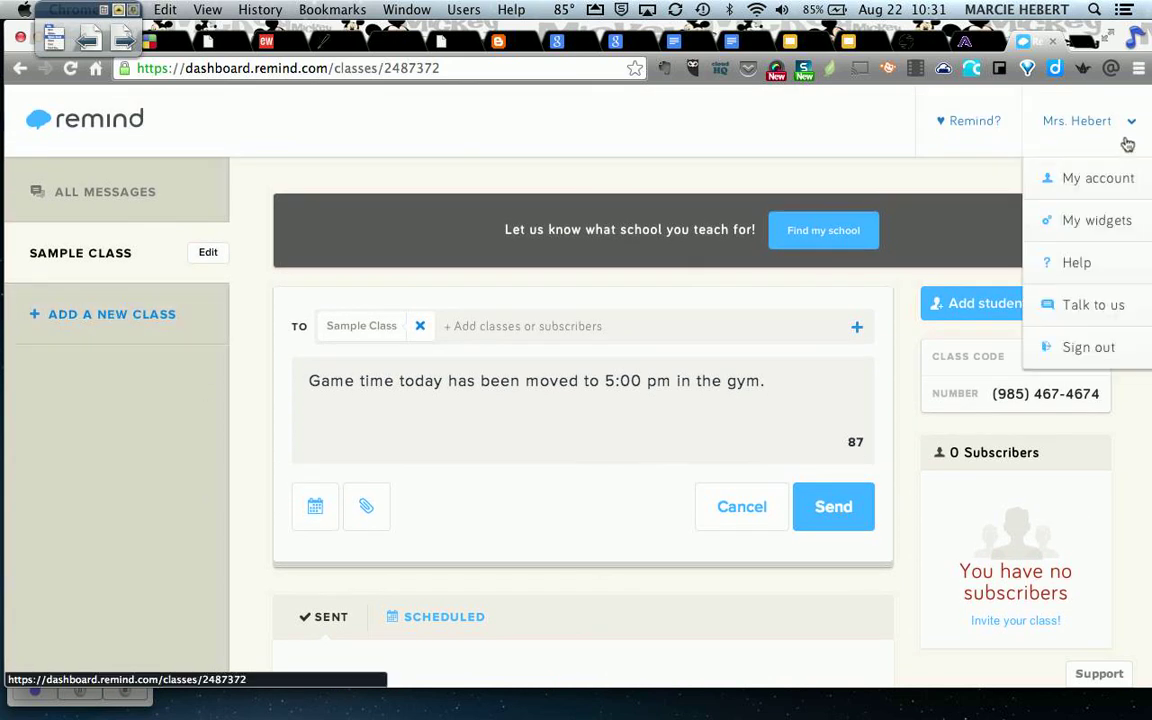
pyautogui.click(1089, 349)
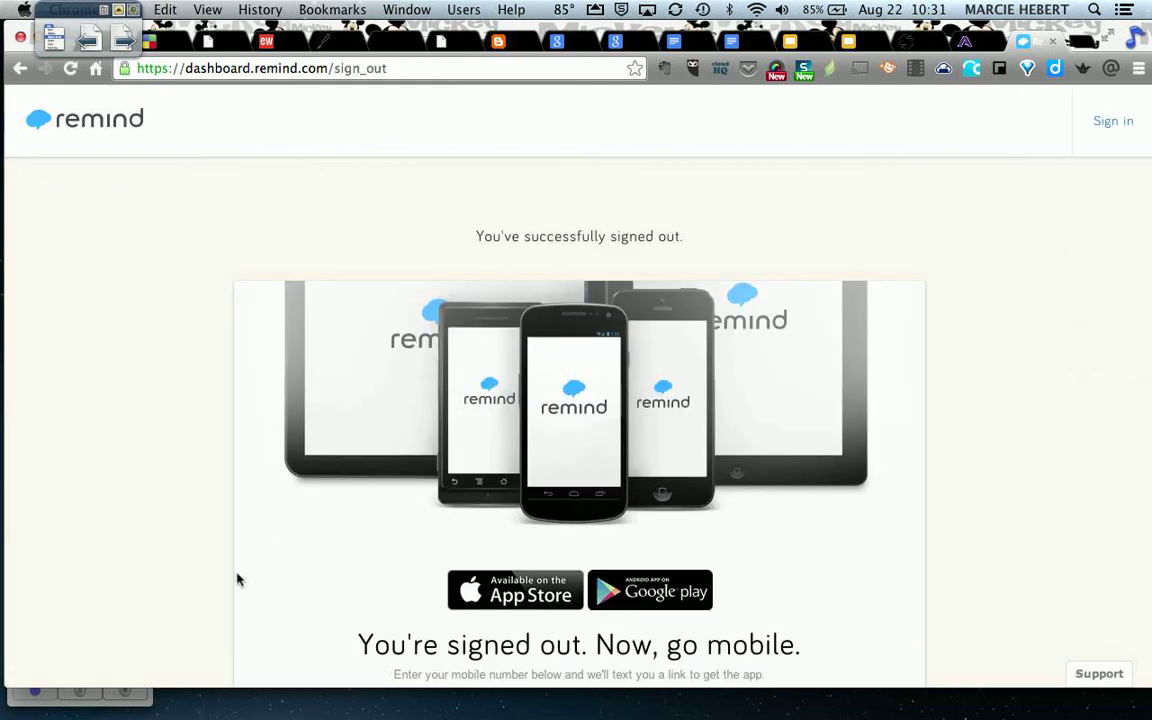
pyautogui.click(145, 706)
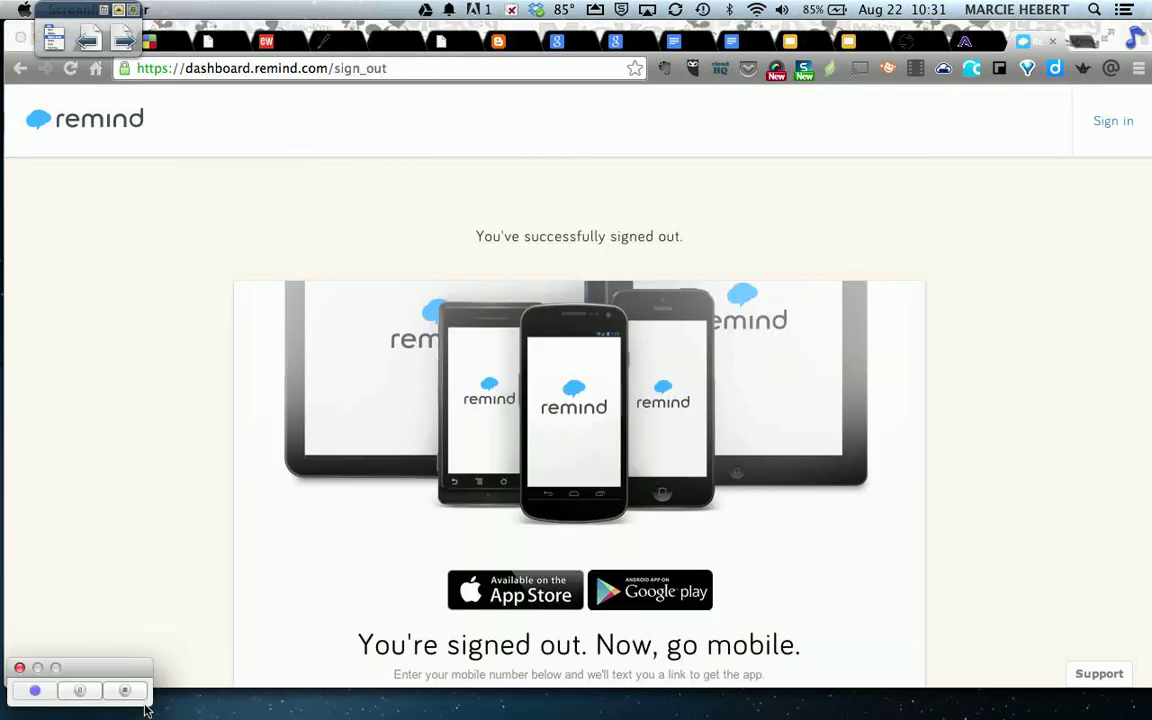